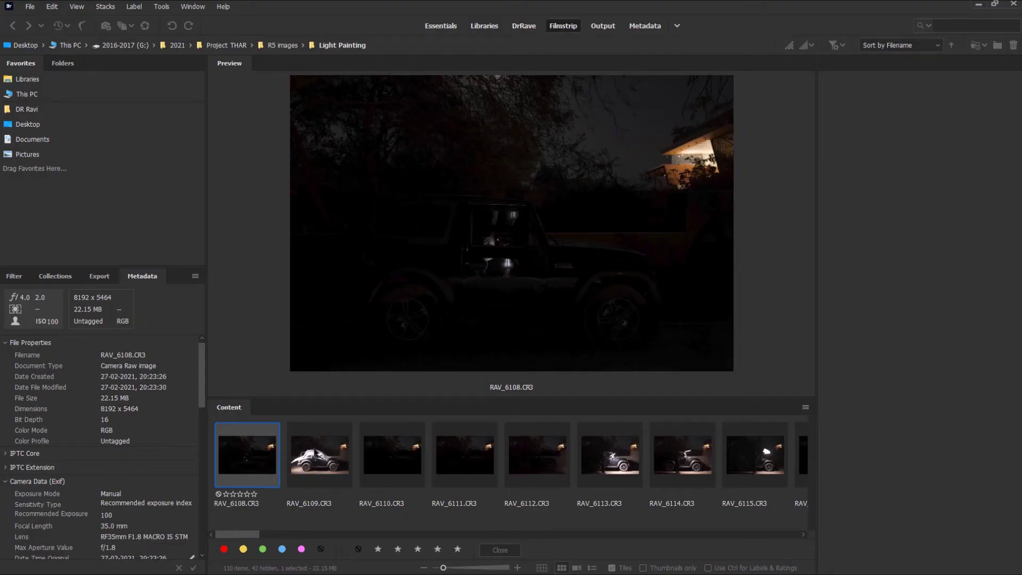
# - Compare the exposure metadata of the light-painting frames RAV_6109, RAV_6126 and RAV_6172
pyautogui.click(318, 455)
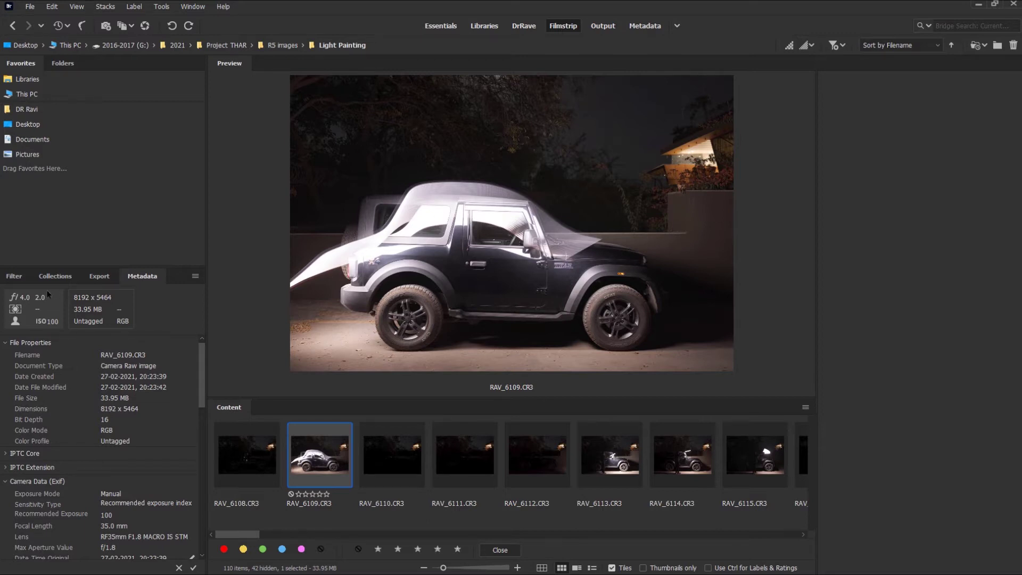
pyautogui.scroll(-5, 405, 458)
pyautogui.click(405, 457)
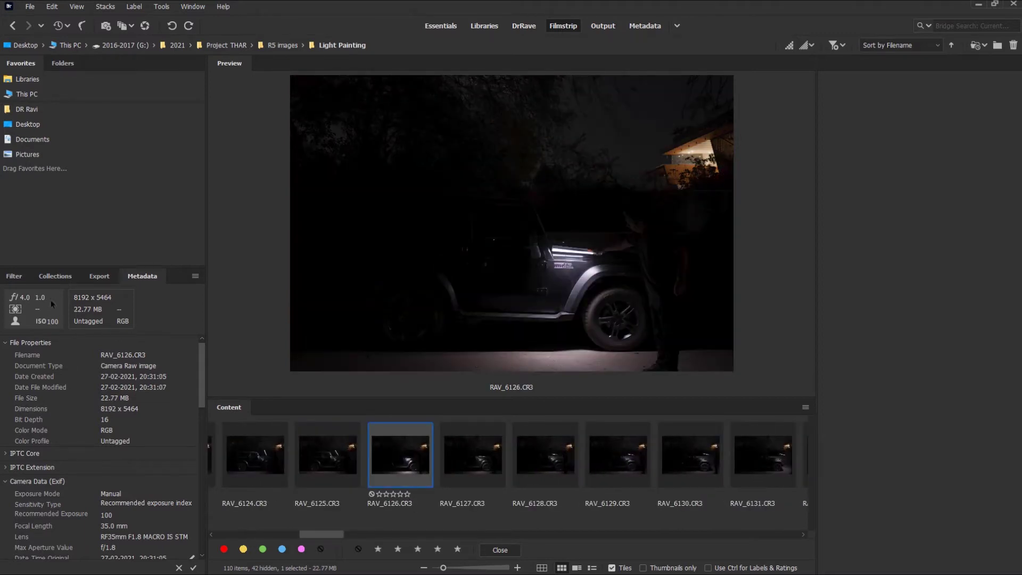
pyautogui.moveTo(314, 536); pyautogui.dragTo(552, 536)
pyautogui.click(432, 466)
pyautogui.click(498, 471)
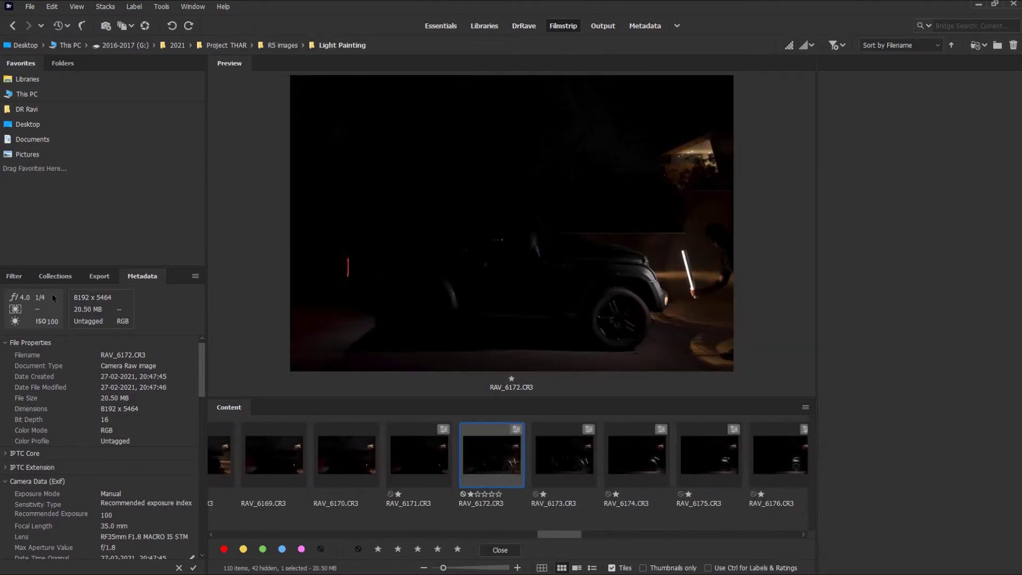
# - Review the one-star light-painting frames one by one from RAV_6172 to RAV_6208 in the preview
pyautogui.press('Right')
pyautogui.press('Right')
pyautogui.press('Right')
pyautogui.press('Right')
pyautogui.press('Right')
pyautogui.press('Right')
pyautogui.press('Right')
pyautogui.press('Right')
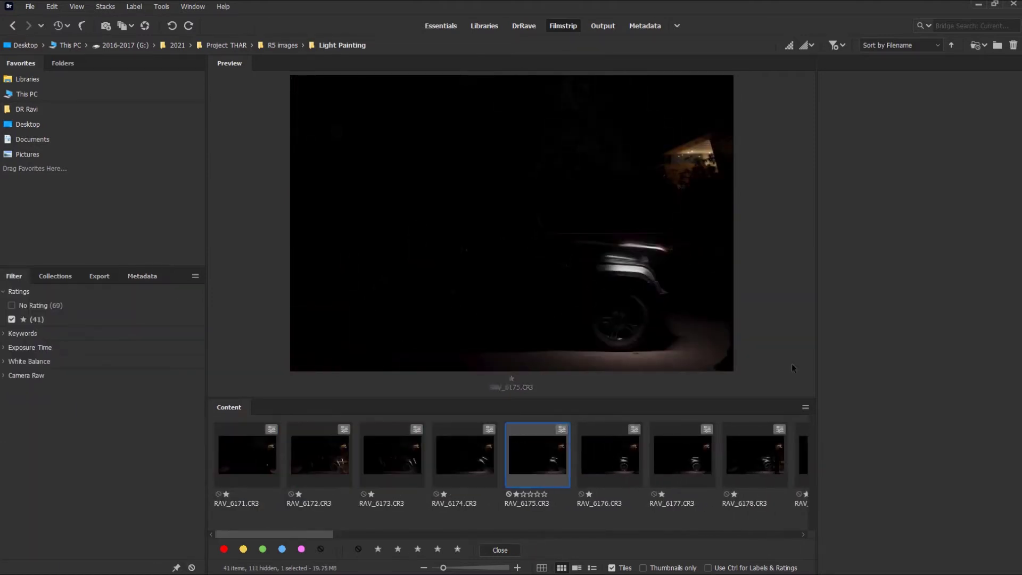
pyautogui.press('Right')
pyautogui.press('Right')
pyautogui.press('Right')
pyautogui.press('Right')
pyautogui.press('Right')
pyautogui.press('Right')
pyautogui.press('Right')
pyautogui.press('Right')
pyautogui.press('Right')
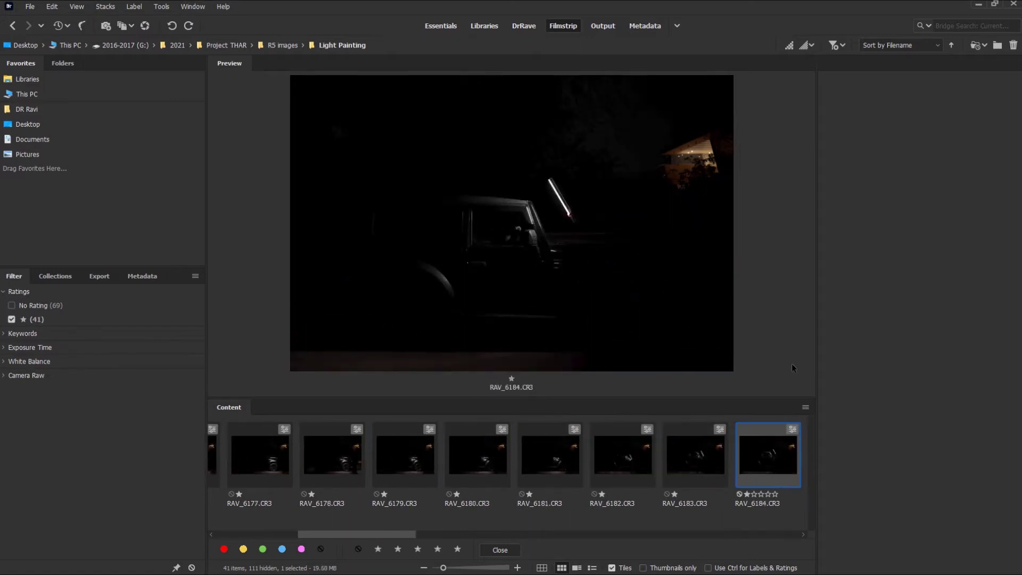
pyautogui.press('Right')
pyautogui.press('Right')
pyautogui.press('Right')
pyautogui.press('Right')
pyautogui.press('Right')
pyautogui.press('Right')
pyautogui.press('Right')
pyautogui.press('Right')
pyautogui.press('Right')
pyautogui.press('Right')
pyautogui.press('Right')
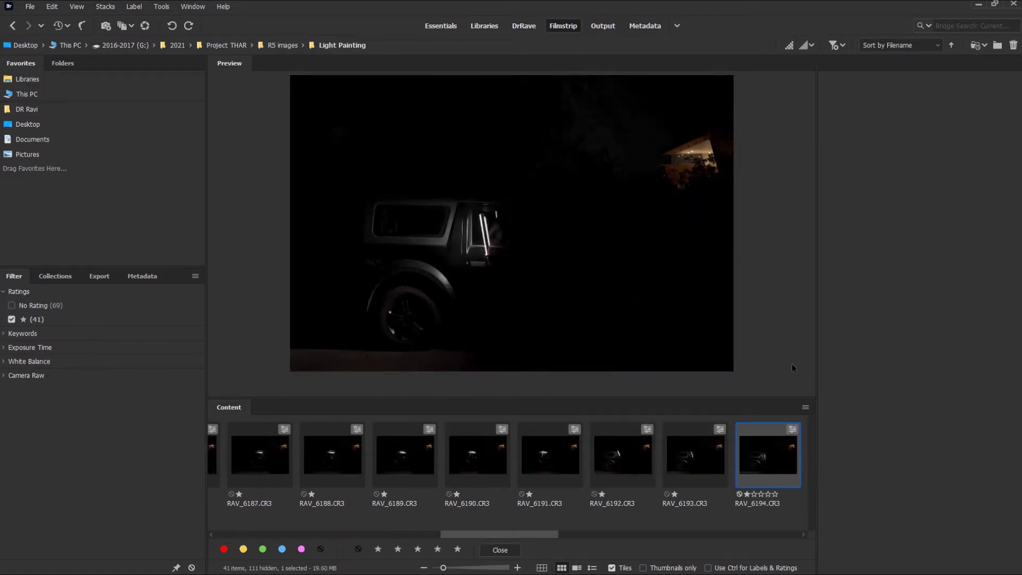
pyautogui.press('Right')
pyautogui.press('Right')
pyautogui.press('Right')
pyautogui.press('Right')
pyautogui.press('Right')
pyautogui.press('Right')
pyautogui.press('Right')
pyautogui.press('Right')
pyautogui.press('Right')
pyautogui.press('Right')
pyautogui.press('Right')
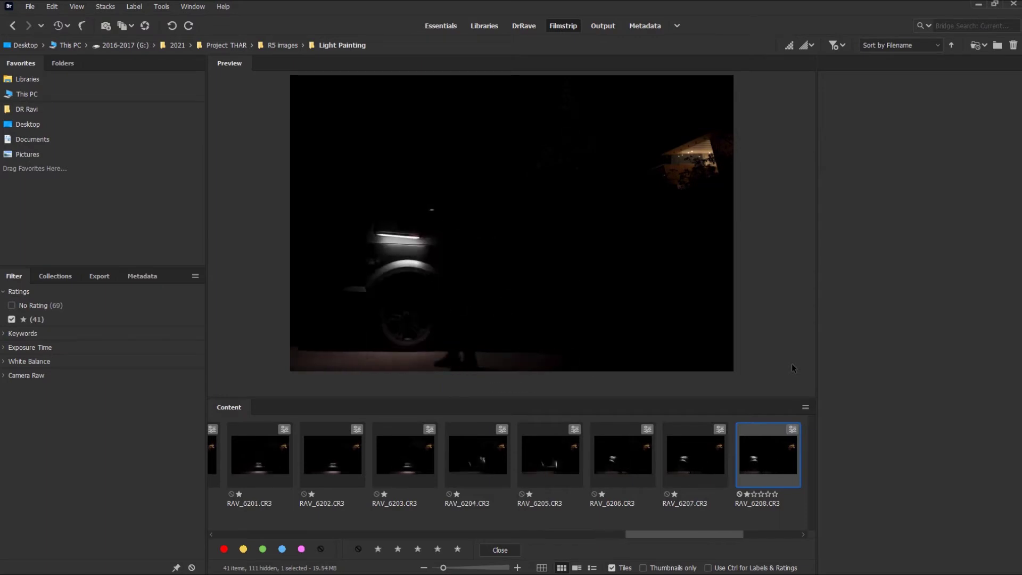
# - Open RAV_6171.CR3 through Camera Raw in Photoshop as an object and rasterize its layer
pyautogui.press('Home')
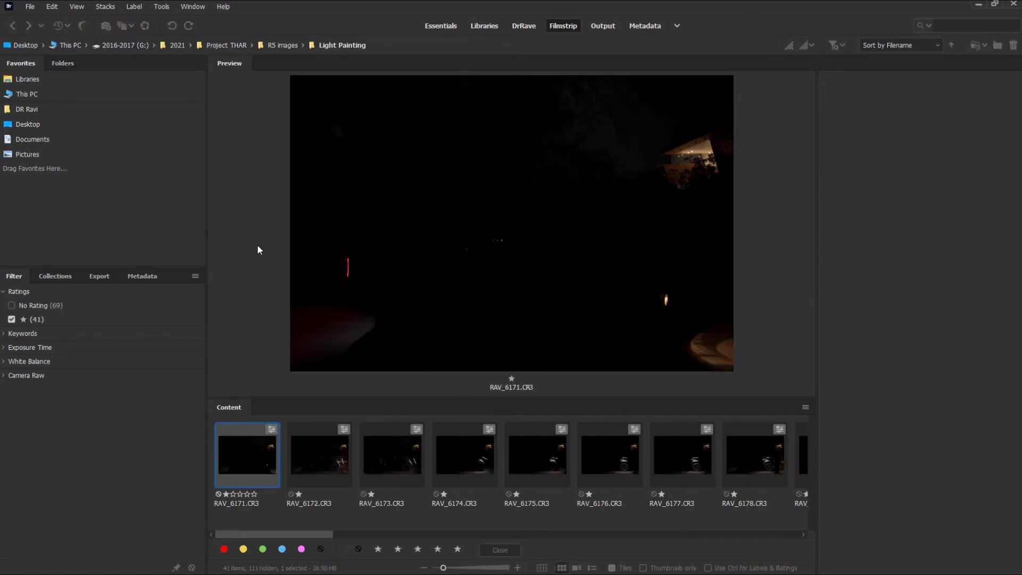
pyautogui.doubleClick(247, 455)
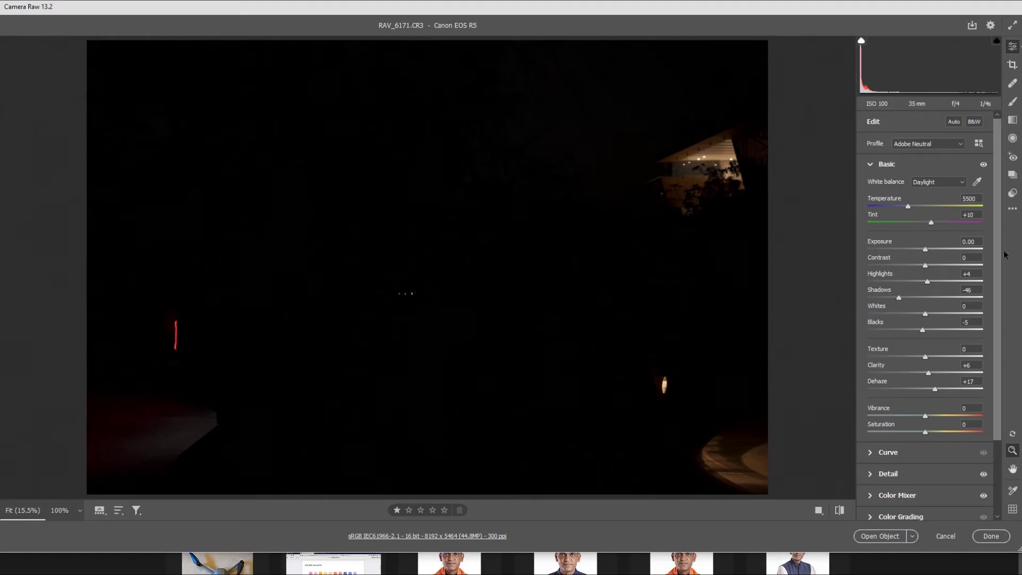
pyautogui.click(878, 536)
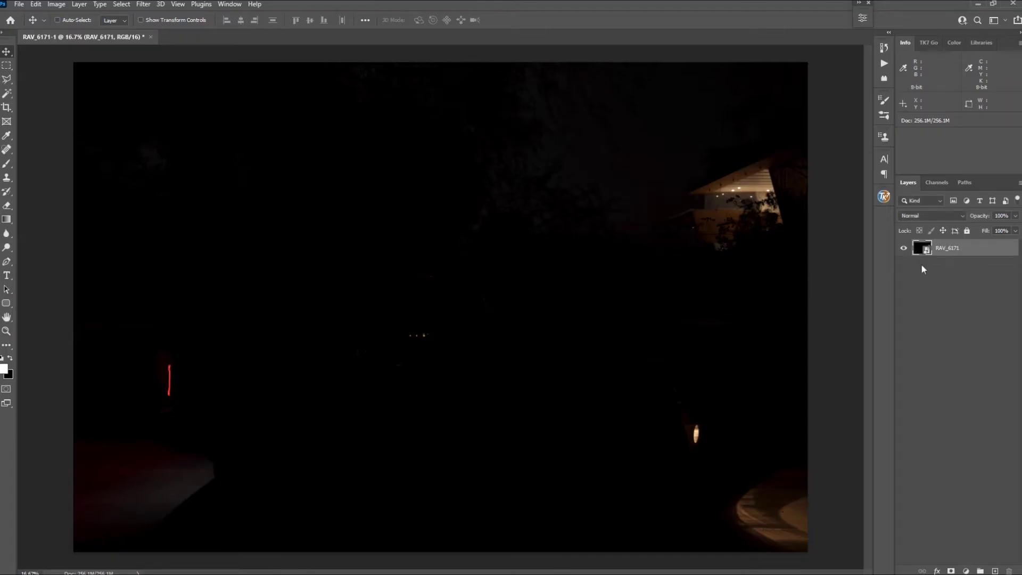
pyautogui.rightClick(948, 250)
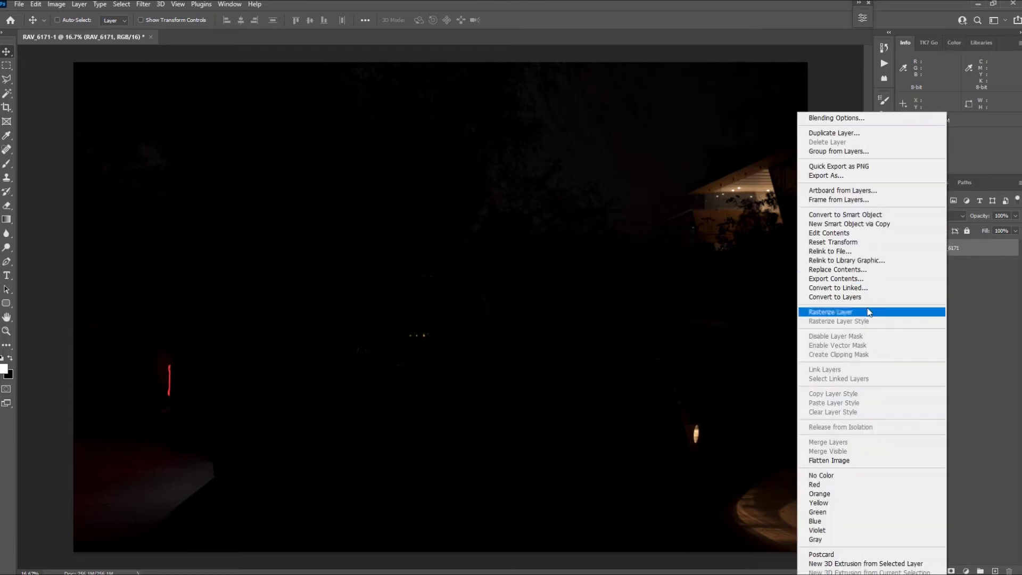
pyautogui.click(870, 313)
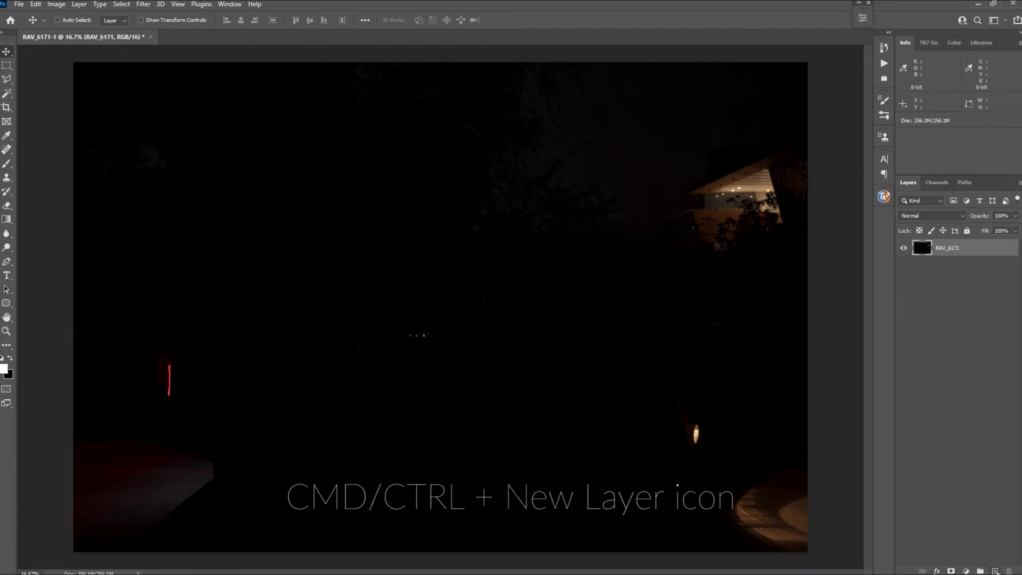
# - Add a Solid Color fill layer in black (000000) beneath the RAV_6171 layer
pyautogui.keyDown('ctrl'); pyautogui.click(994, 571); pyautogui.keyUp('ctrl')
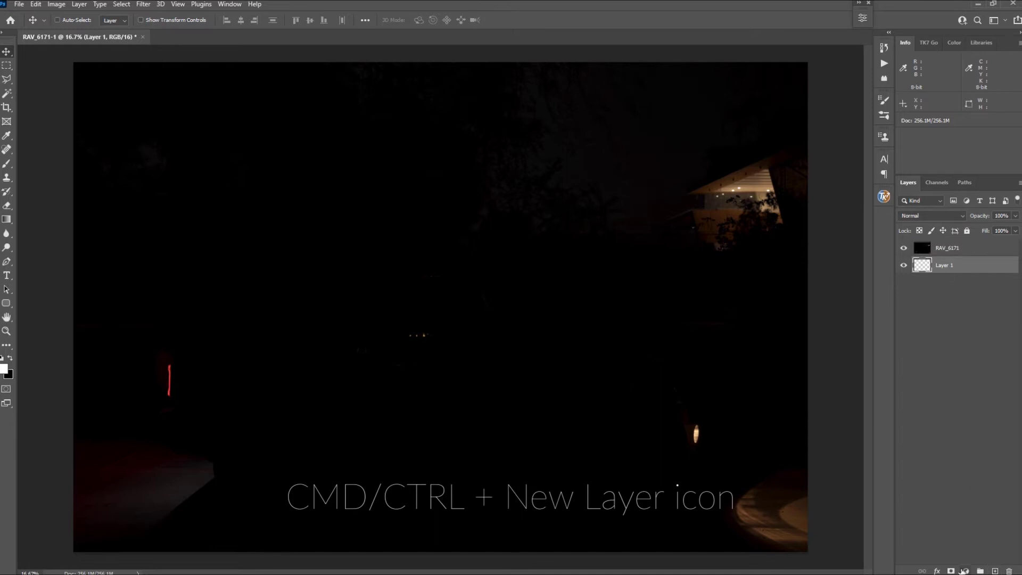
pyautogui.click(963, 571)
pyautogui.click(957, 378)
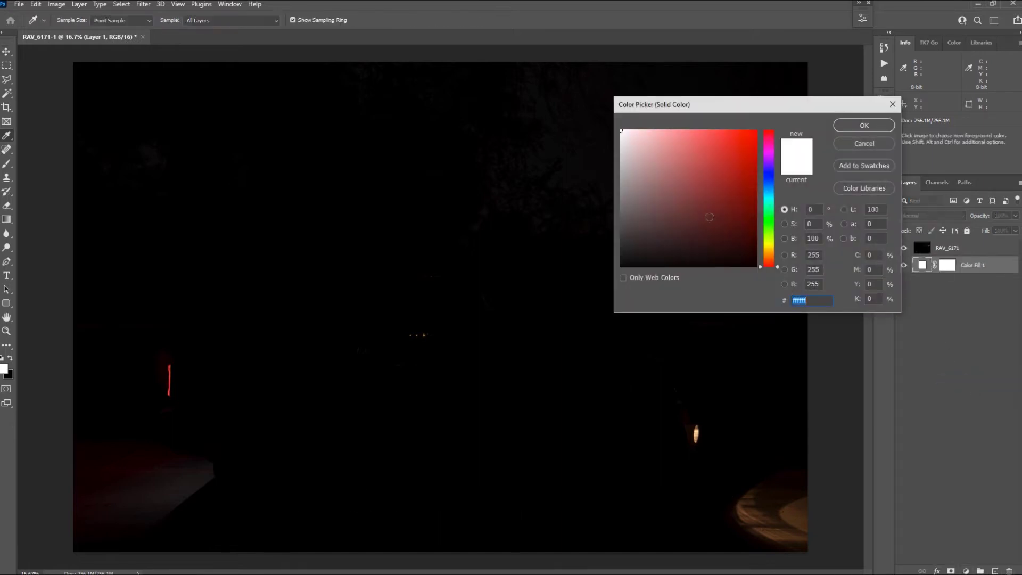
pyautogui.write('000000')
pyautogui.click(847, 130)
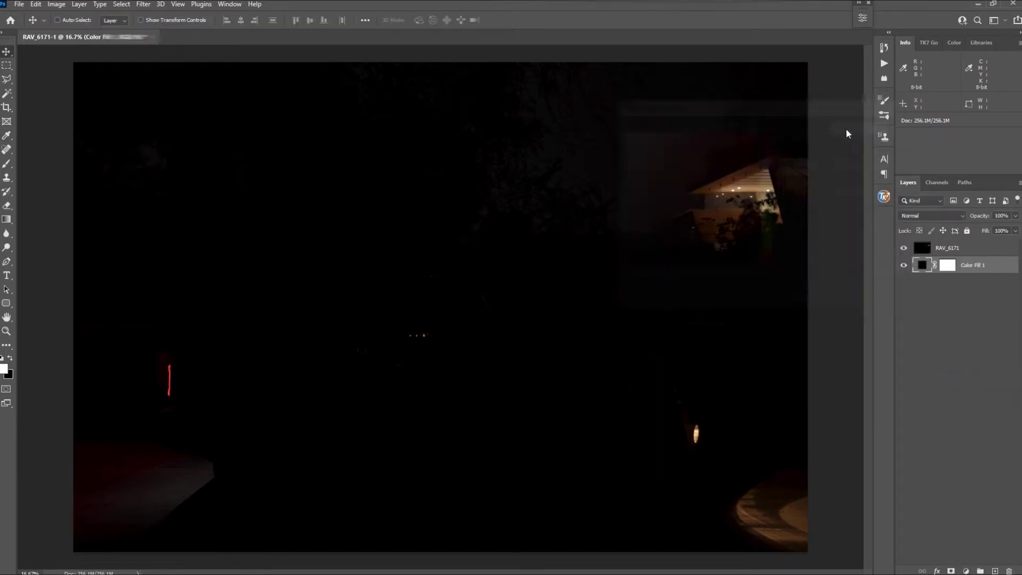
# - Rename the black fill layer as BG and the RAV_6171 photo layer as Lights
pyautogui.doubleClick(978, 264)
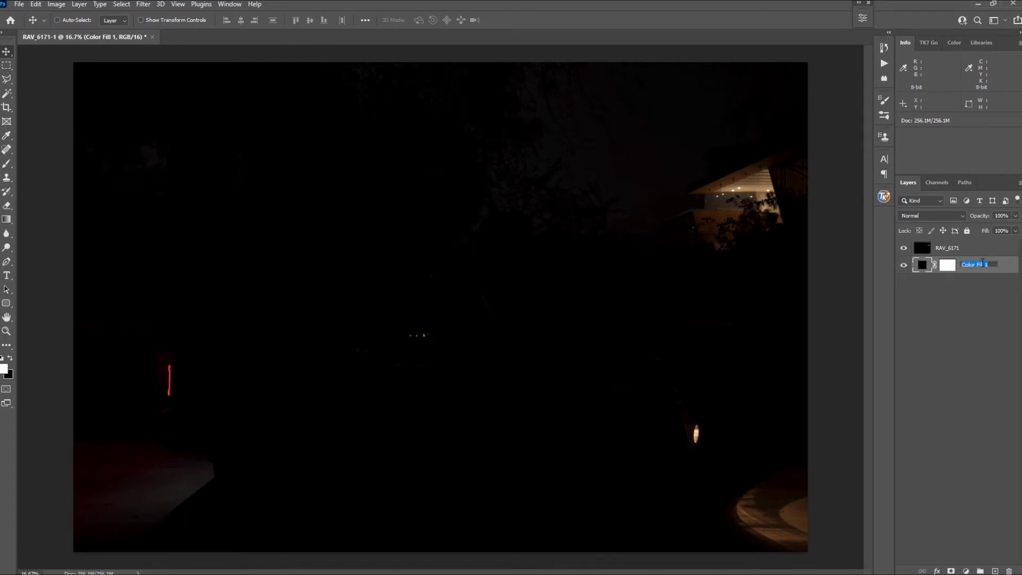
pyautogui.write('BG')
pyautogui.press('Return')
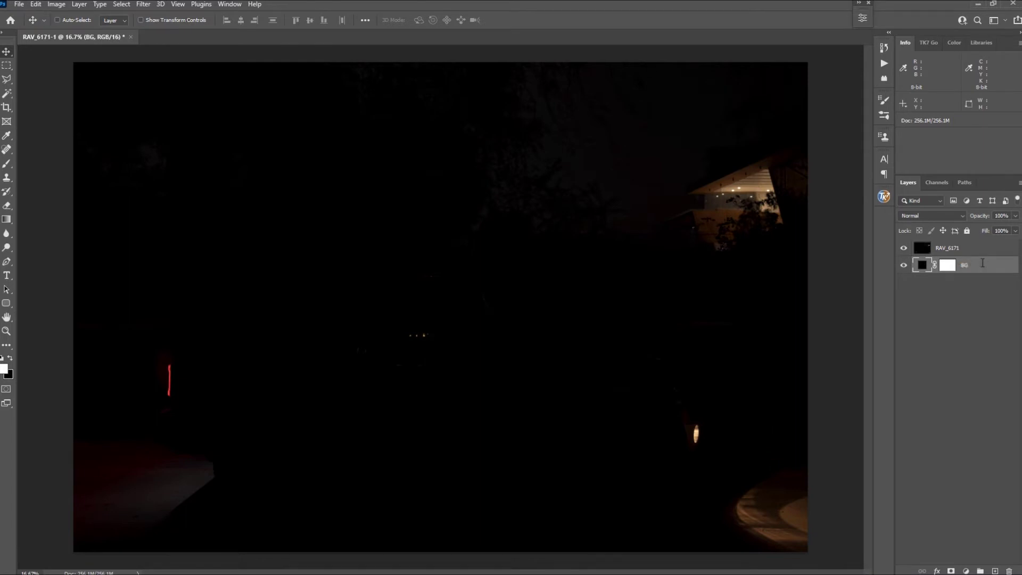
pyautogui.doubleClick(949, 248)
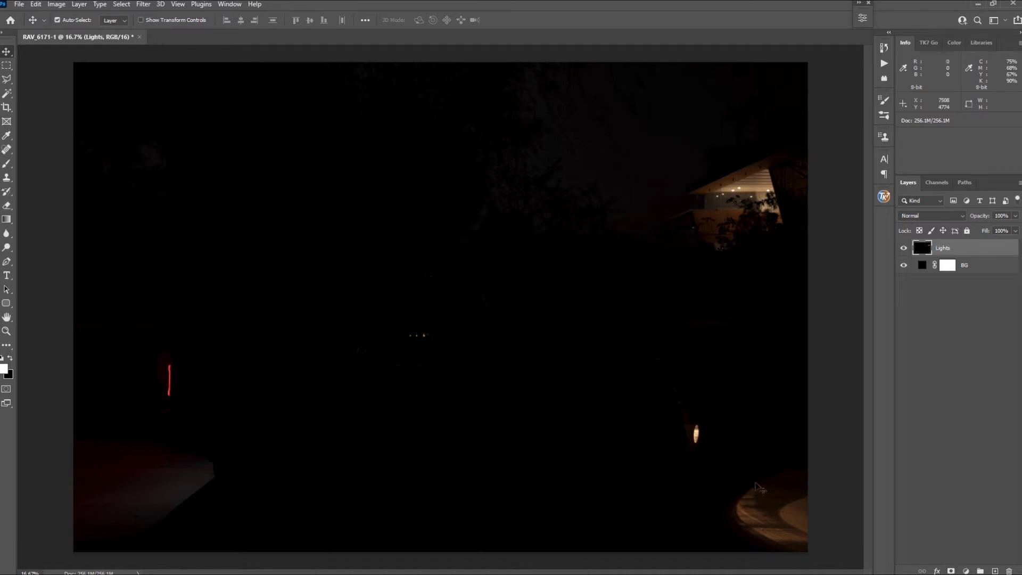
# - Add a layer mask to the Lights layer and paint black over the glowing headlight with the Brush tool
pyautogui.moveTo(710, 446); pyautogui.dragTo(773, 435)
pyautogui.moveTo(681, 429); pyautogui.dragTo(609, 393)
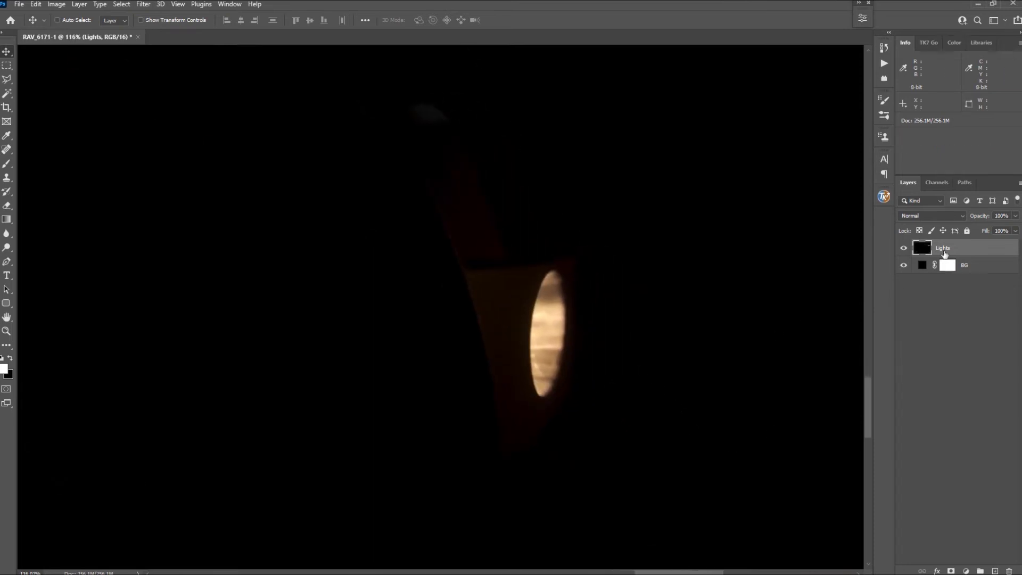
pyautogui.click(951, 571)
pyautogui.press('b')
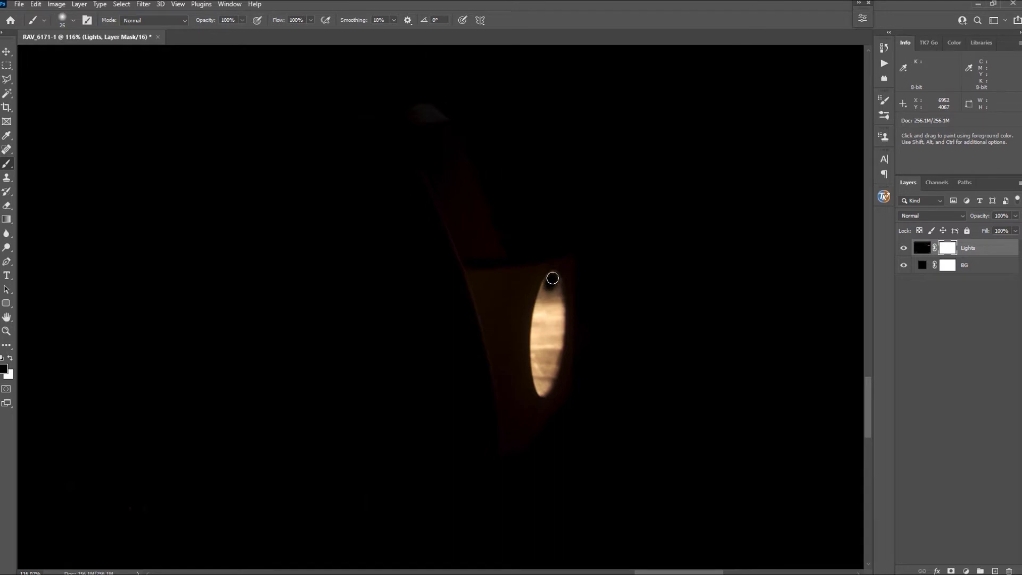
pyautogui.moveTo(552, 278)
pyautogui.mouseDown()
pyautogui.moveTo(538, 392)
pyautogui.moveTo(554, 277)
pyautogui.moveTo(545, 340)
pyautogui.mouseUp()
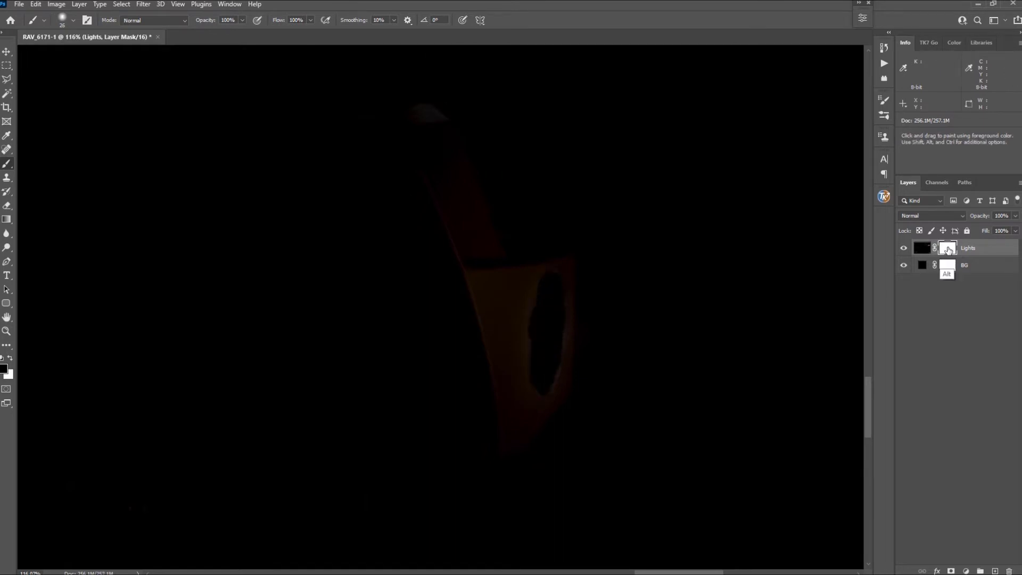
# - Preview the headlight on its own by inverting the Lights layer mask, and invert the mask back
pyautogui.keyDown('alt'); pyautogui.click(948, 250); pyautogui.keyUp('alt')
pyautogui.keyDown('alt'); pyautogui.click(943, 253); pyautogui.keyUp('alt')
pyautogui.hotkey('ctrl', 'i')
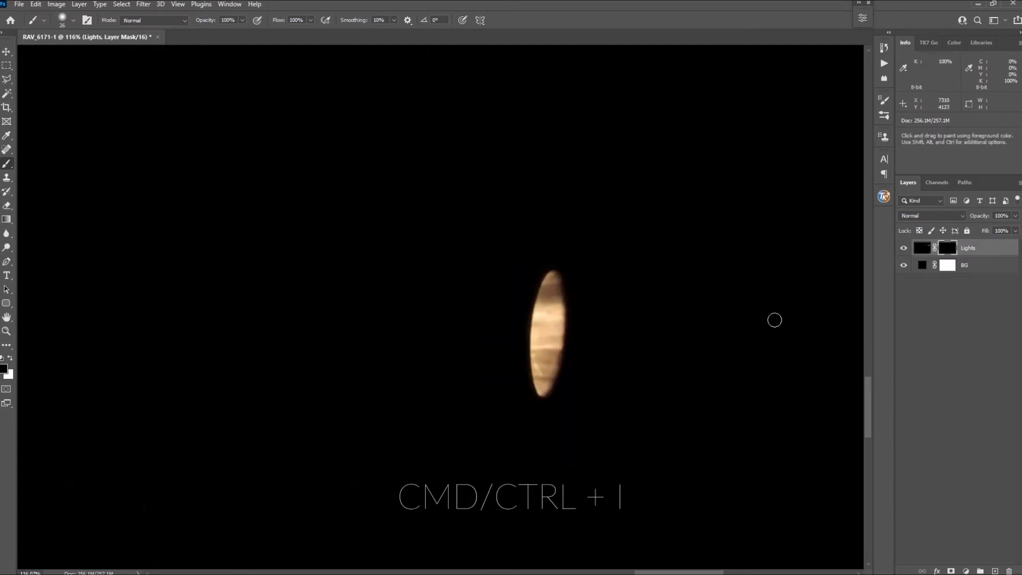
pyautogui.moveTo(604, 349); pyautogui.dragTo(650, 346)
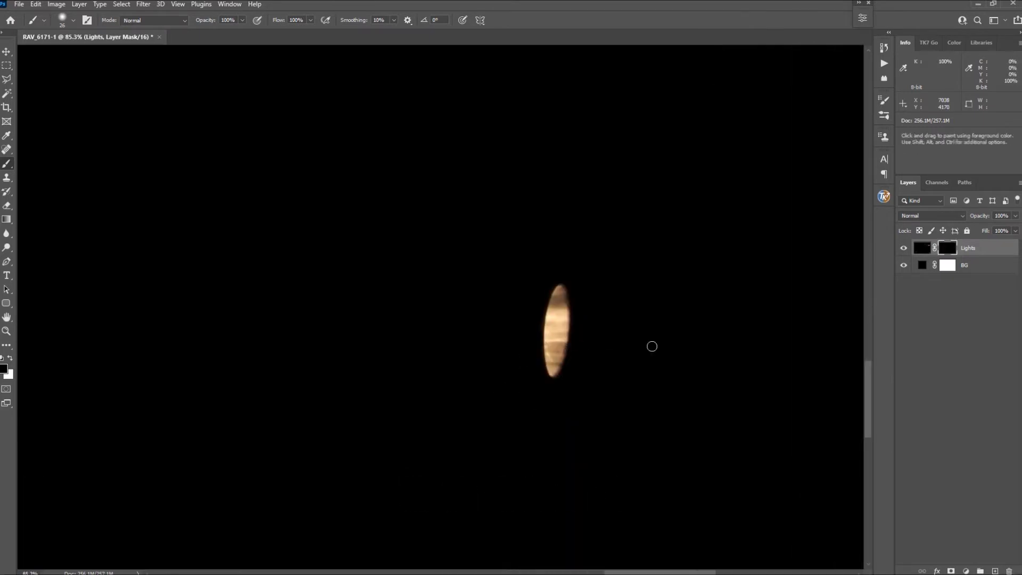
pyautogui.hotkey('ctrl', 'i')
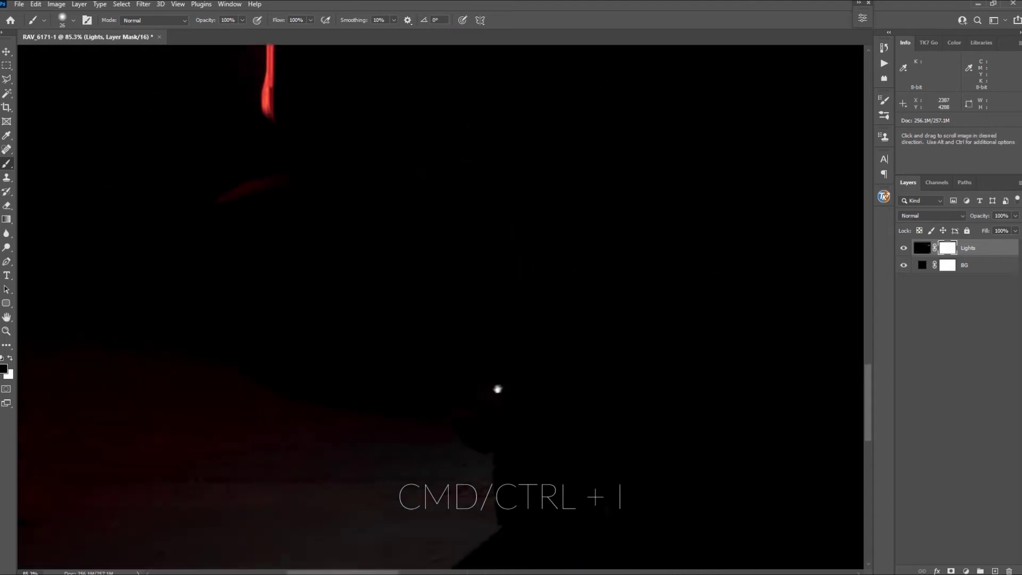
# - Paint over the red tail light on the Lights layer mask with the black brush
pyautogui.moveTo(473, 196); pyautogui.dragTo(467, 486)
pyautogui.keyDown('shift'); pyautogui.click(477, 244); pyautogui.keyUp('shift')
pyautogui.moveTo(477, 204); pyautogui.dragTo(478, 190)
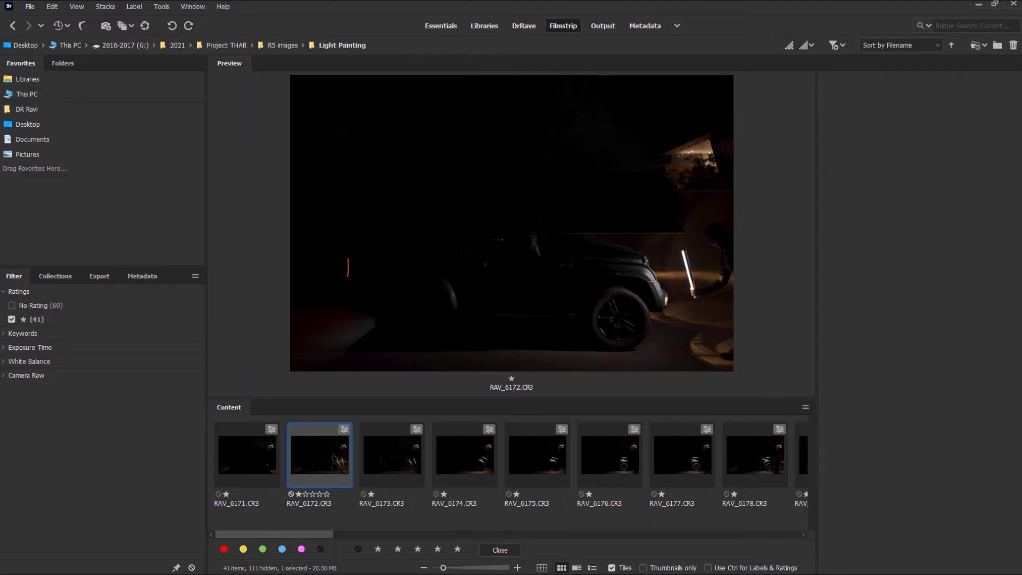
# - Switch to Bridge and examine the starred frames from RAV_6172 onward that light the car's front end
pyautogui.press('Right')
pyautogui.press('Right')
pyautogui.press('Right')
pyautogui.press('Right')
pyautogui.press('Right')
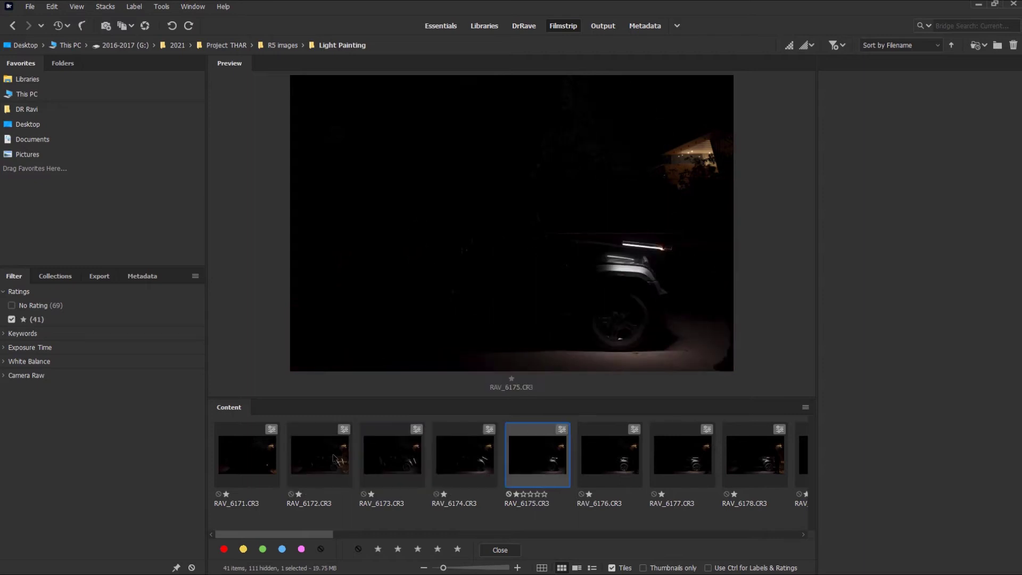
pyautogui.press('Left')
pyautogui.press('Left')
pyautogui.press('Left')
pyautogui.press('Left')
pyautogui.press('Left')
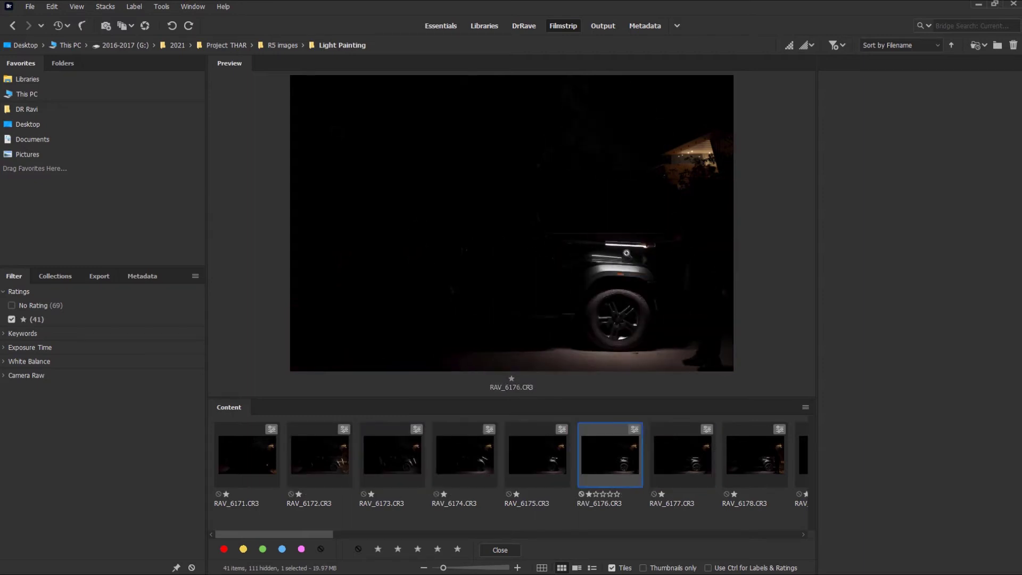
# - Select frames RAV_6172 through RAV_6177 and load them as layers into one Photoshop document
pyautogui.keyDown('shift'); pyautogui.click(681, 462); pyautogui.keyUp('shift')
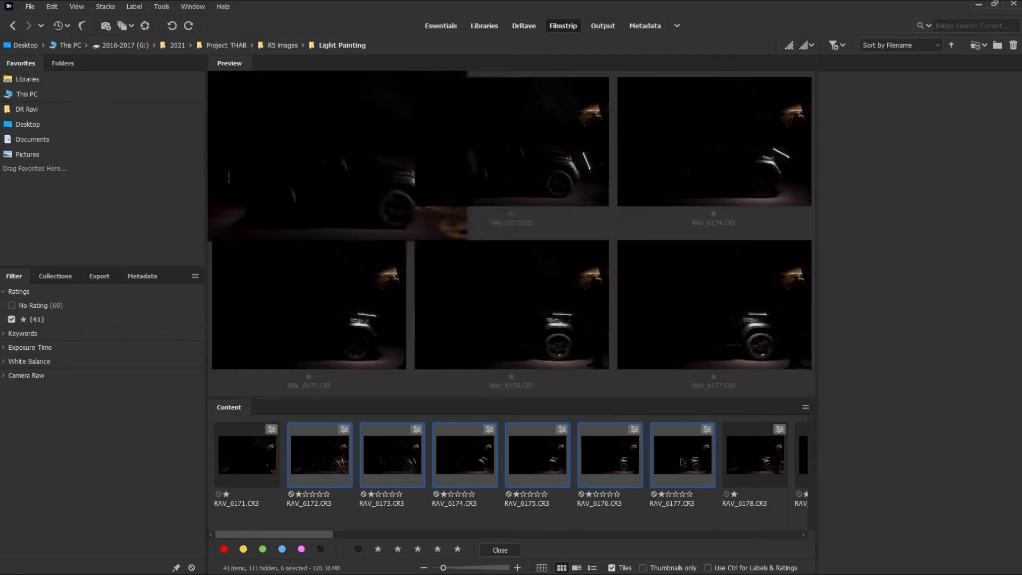
pyautogui.click(162, 7)
pyautogui.moveTo(227, 153)
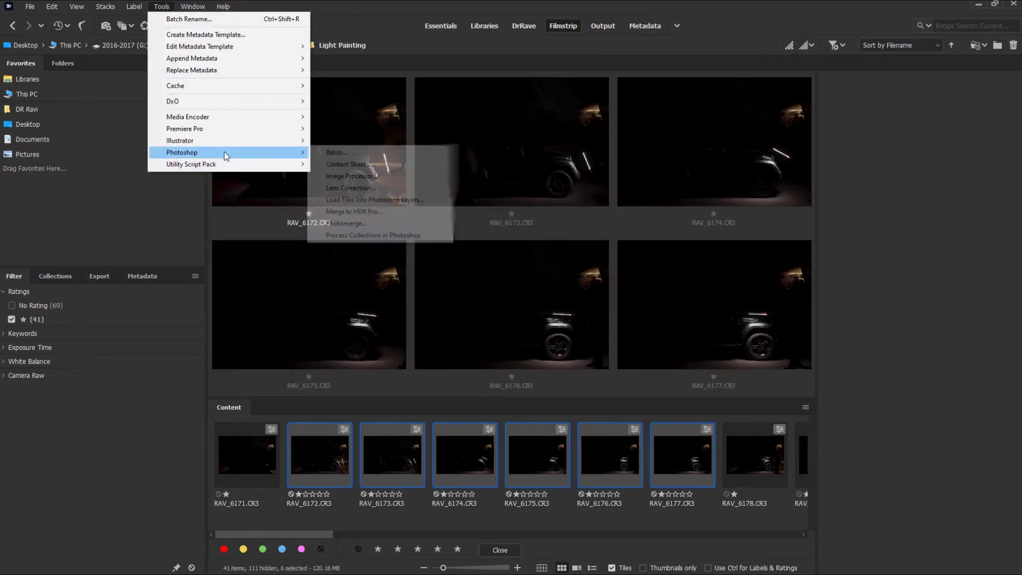
pyautogui.click(381, 200)
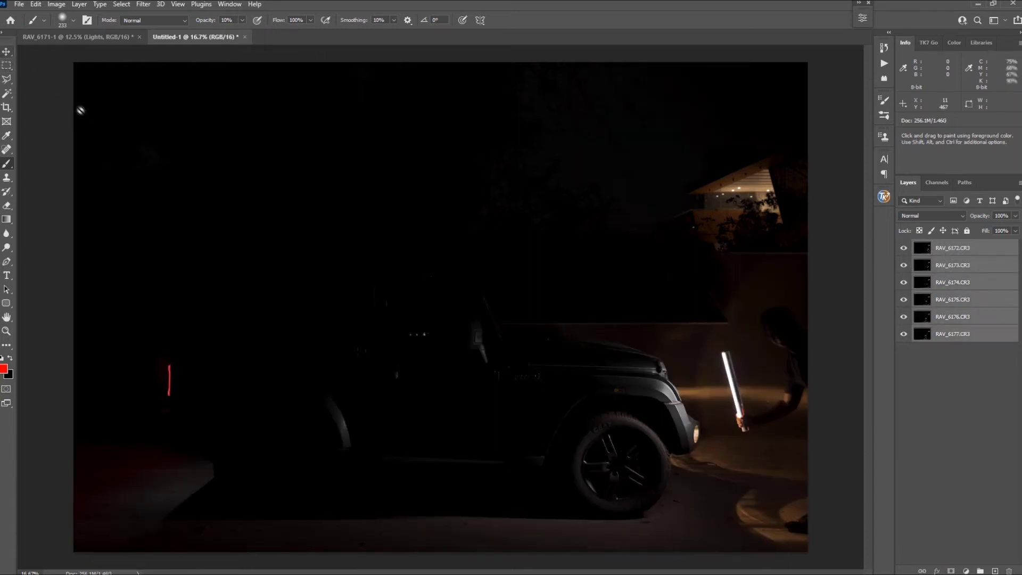
# - Copy the six loaded frame layers with the Move tool into the RAV_6171-1 document, aligned above the Lights layer
pyautogui.click(5, 53)
pyautogui.moveTo(234, 186); pyautogui.dragTo(275, 254)
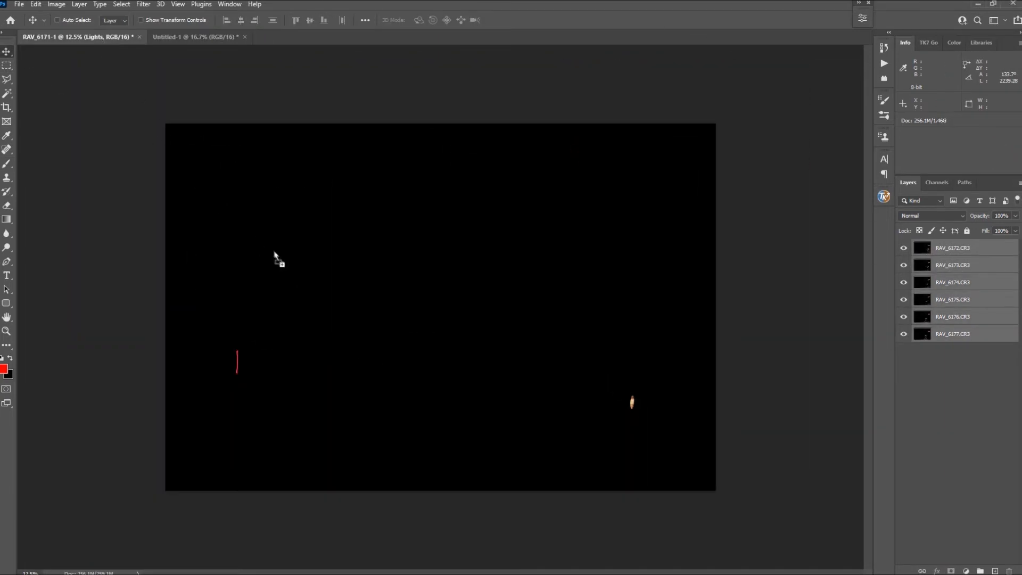
pyautogui.moveTo(339, 307); pyautogui.dragTo(345, 303)
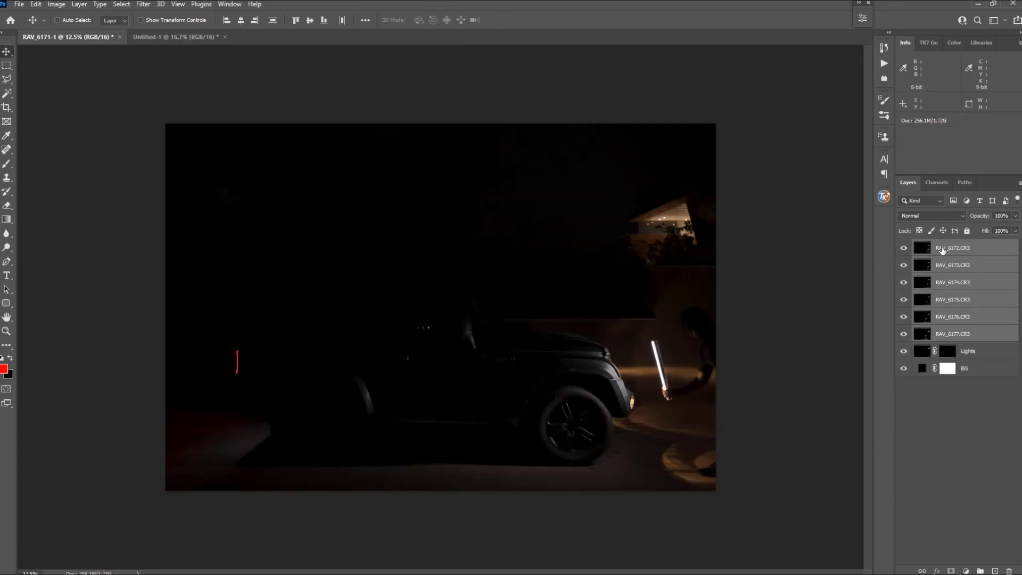
# - Set the blending mode of the six frame layers to Lighten
pyautogui.click(931, 216)
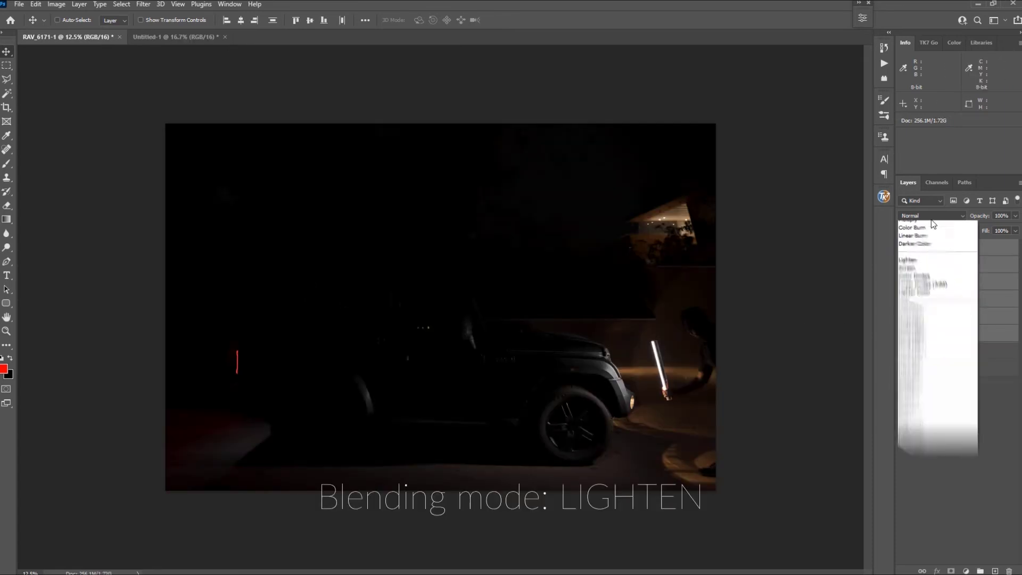
pyautogui.click(927, 301)
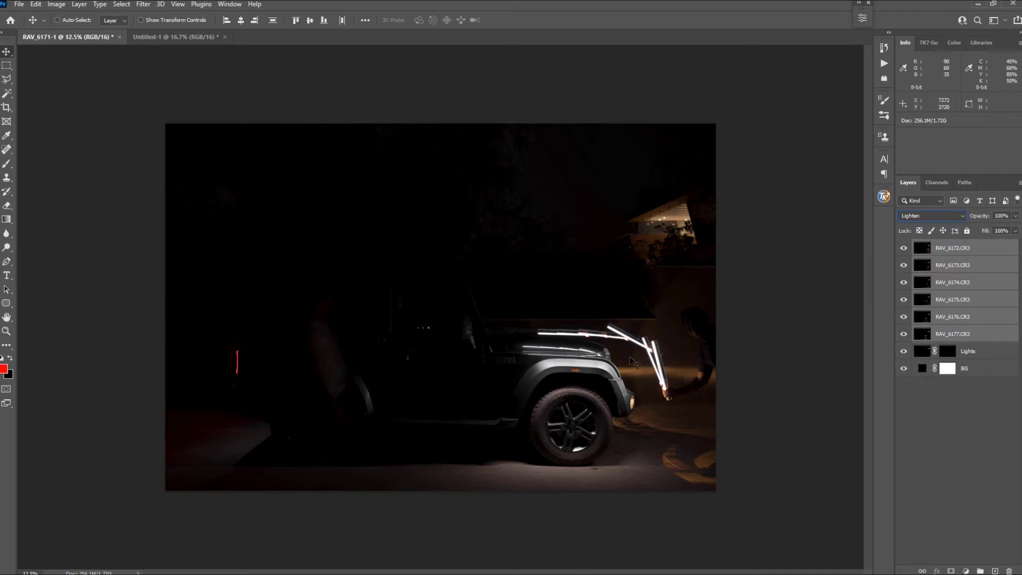
# - Merge the six selected frame layers into one layer and set the merged layer's blending mode to Lighten
pyautogui.rightClick(966, 246)
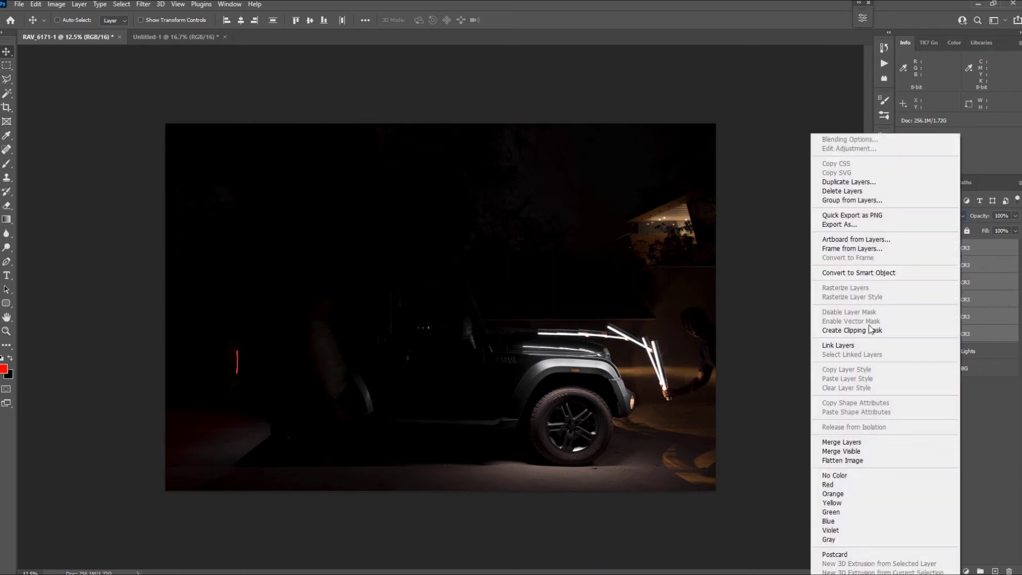
pyautogui.click(857, 442)
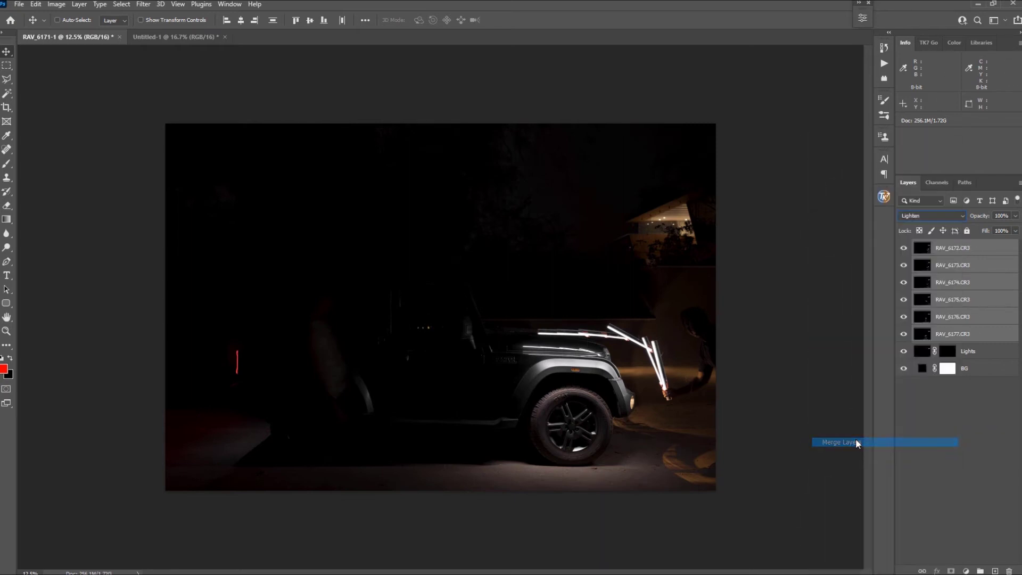
pyautogui.click(924, 215)
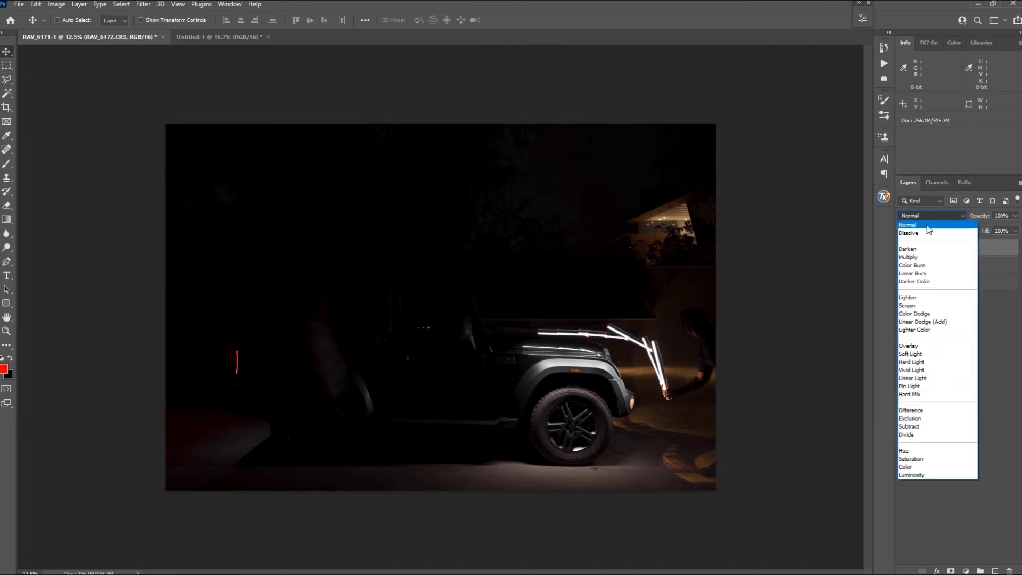
pyautogui.click(925, 296)
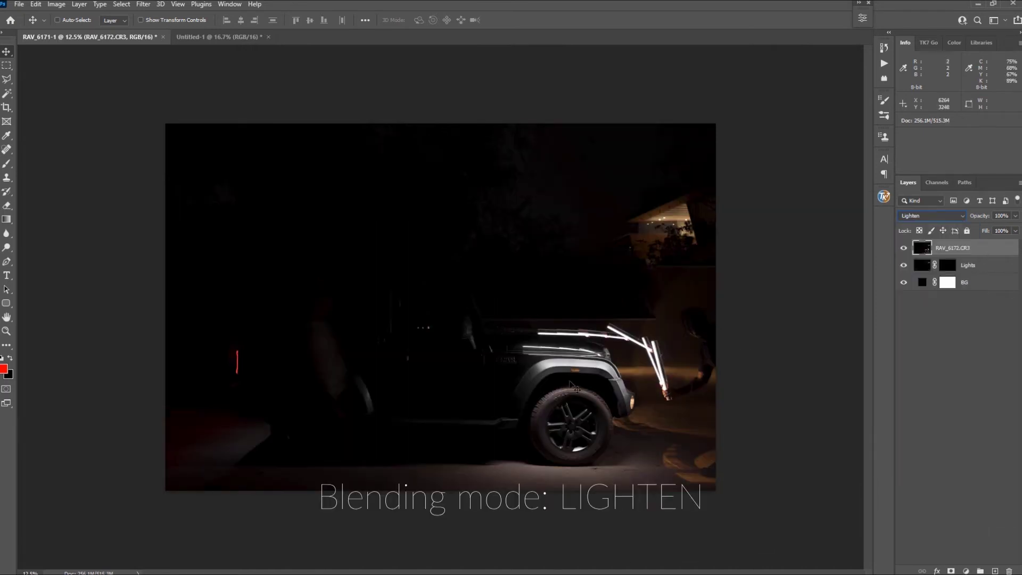
# - Add a white layer mask to the merged RAV_6172 layer
pyautogui.moveTo(586, 400); pyautogui.dragTo(576, 346)
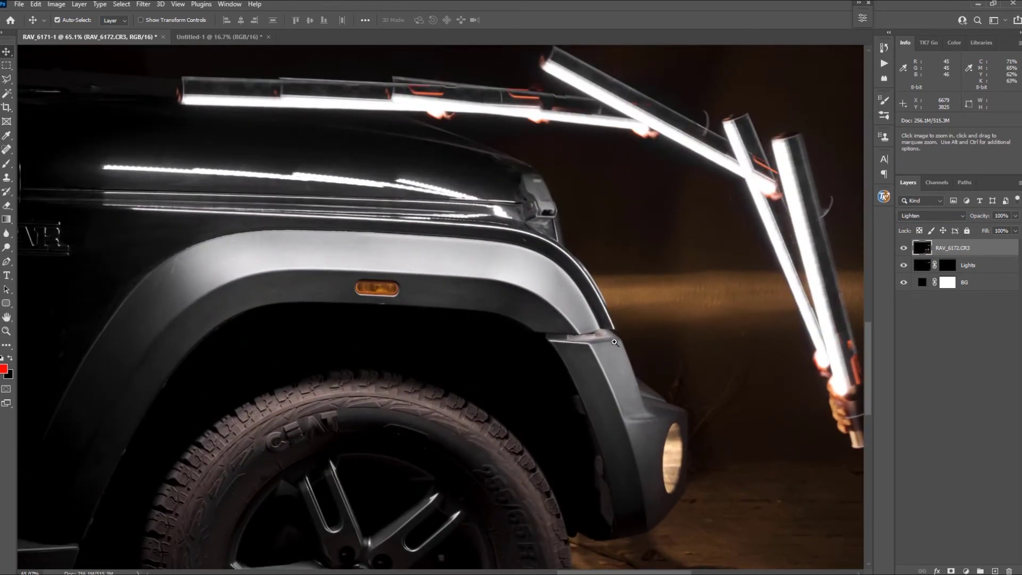
pyautogui.click(951, 571)
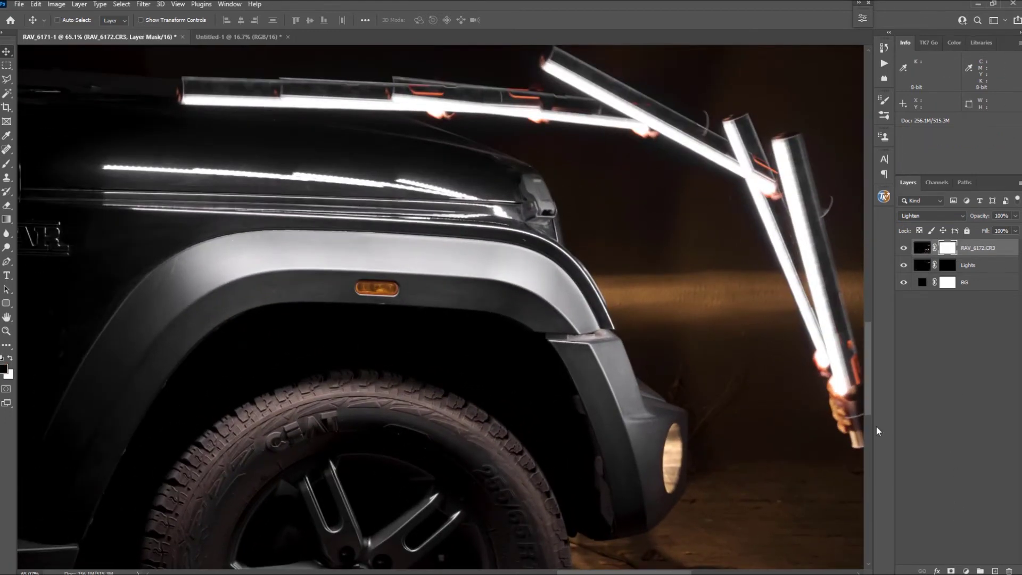
pyautogui.press('b')
pyautogui.moveTo(585, 333); pyautogui.dragTo(628, 330)
pyautogui.moveTo(609, 242)
pyautogui.mouseDown()
pyautogui.moveTo(598, 307)
pyautogui.moveTo(638, 395)
pyautogui.moveTo(639, 376)
pyautogui.mouseUp()
pyautogui.moveTo(628, 333)
pyautogui.mouseDown()
pyautogui.moveTo(589, 250)
pyautogui.moveTo(524, 190)
pyautogui.mouseUp()
pyautogui.moveTo(460, 175); pyautogui.dragTo(348, 163)
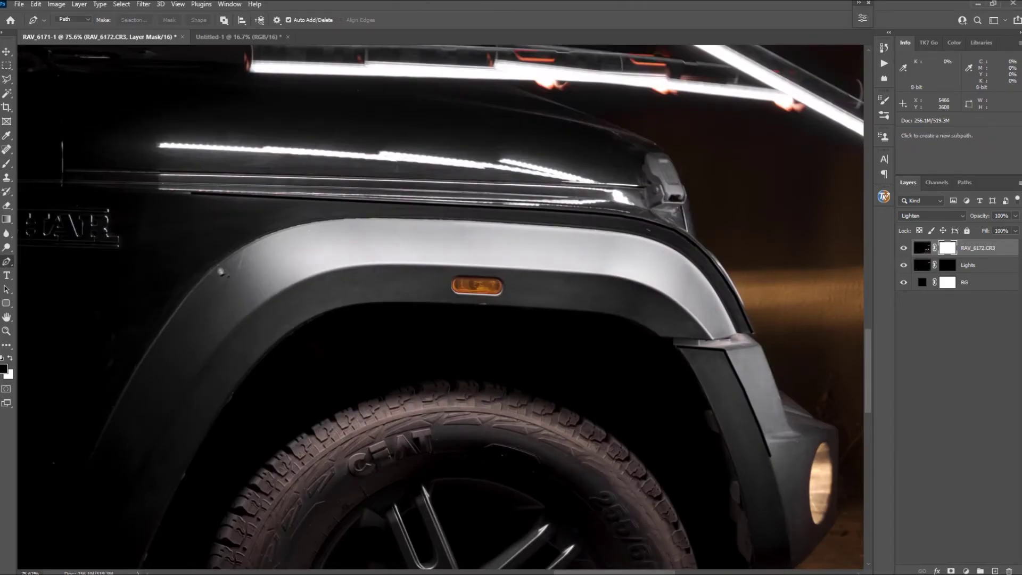
# - Trace a closed Pen tool path around the brightly lit upper band of the front wheel arch
pyautogui.click(216, 266)
pyautogui.moveTo(278, 230); pyautogui.dragTo(296, 223)
pyautogui.moveTo(343, 218); pyautogui.dragTo(353, 218)
pyautogui.click(508, 223)
pyautogui.moveTo(635, 236); pyautogui.dragTo(653, 241)
pyautogui.moveTo(688, 261); pyautogui.dragTo(728, 316)
pyautogui.click(736, 332)
pyautogui.keyDown('alt'); pyautogui.click(679, 306); pyautogui.keyUp('alt')
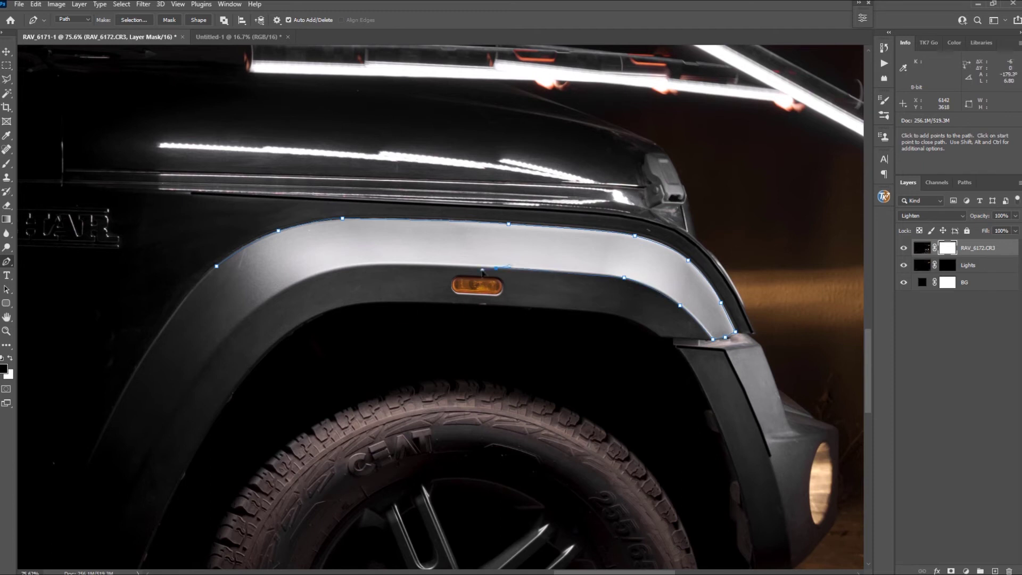
pyautogui.click(237, 326)
pyautogui.click(216, 266)
# - Save the wheel arch work path under a name starting with Front and load it as a selection
pyautogui.click(964, 182)
pyautogui.doubleClick(929, 200)
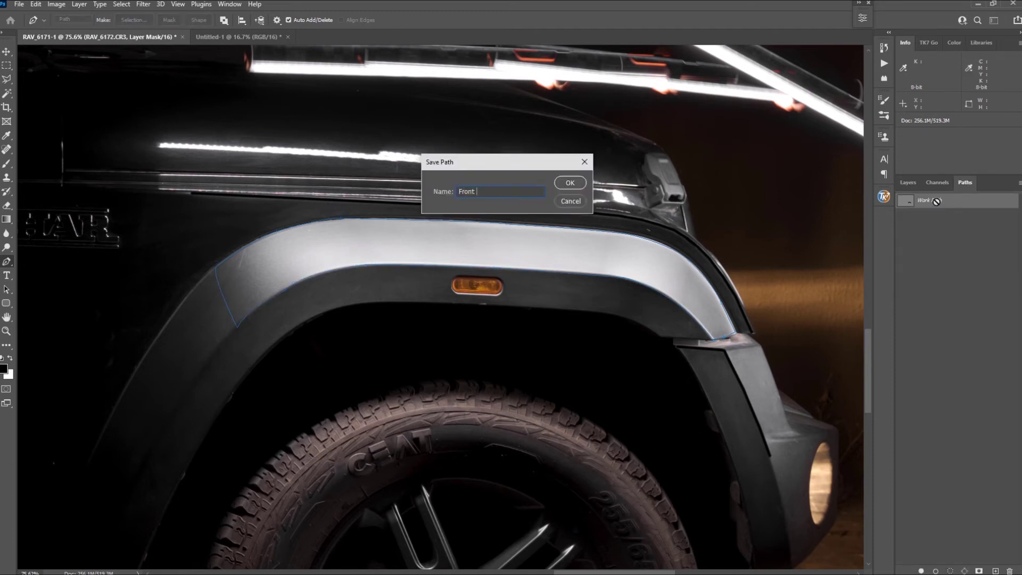
pyautogui.press('Return')
pyautogui.keyDown('ctrl'); pyautogui.click(905, 201); pyautogui.keyUp('ctrl')
pyautogui.click(908, 182)
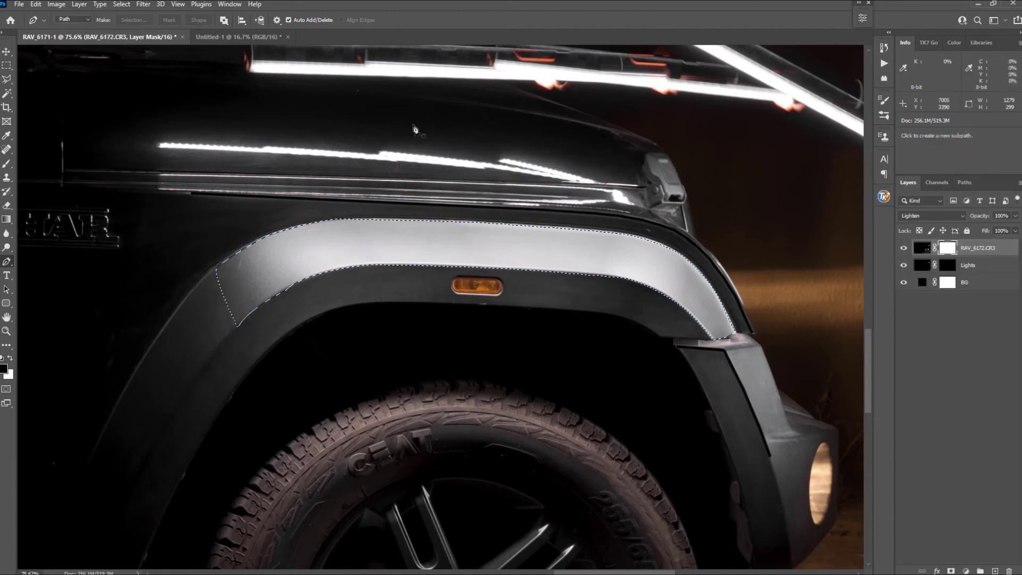
# - Feather the wheel arch selection with a radius of 10 pixels
pyautogui.click(122, 3)
pyautogui.moveTo(211, 166)
pyautogui.click(262, 205)
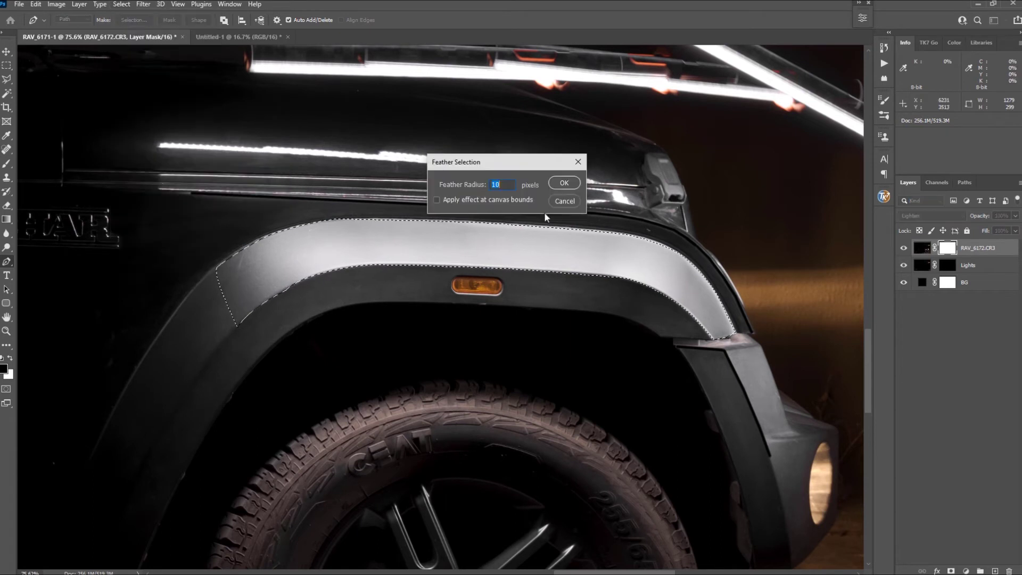
pyautogui.press('Return')
# - Set up a soft Brush for painting on the layer mask and enlarge it to 300 px
pyautogui.press('b')
pyautogui.rightClick(464, 253)
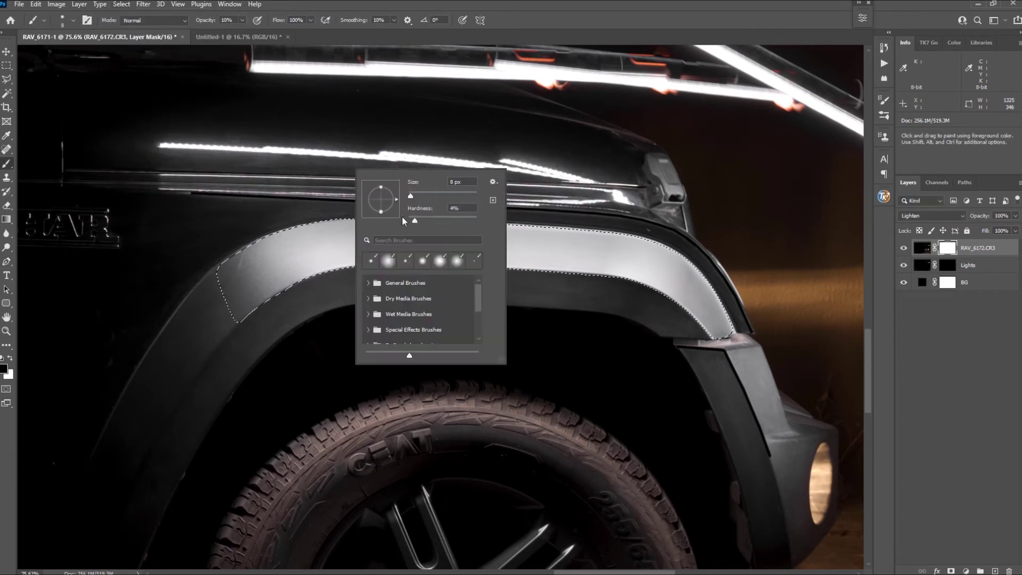
pyautogui.press('Return')
pyautogui.press(']')
pyautogui.press(']')
pyautogui.press(']')
pyautogui.press(']')
pyautogui.press(']')
pyautogui.press(']')
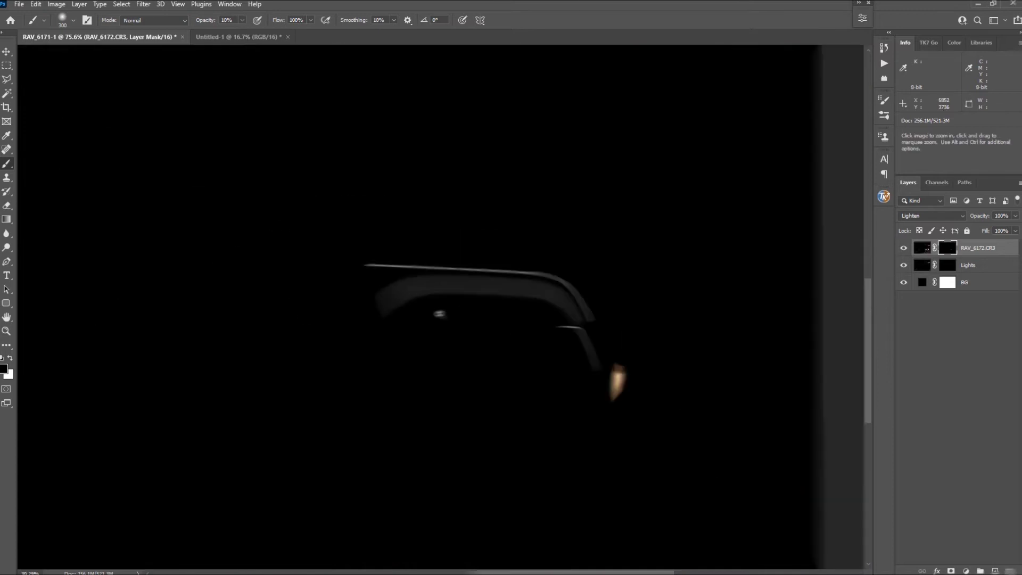
# - Load the saved wheel arch path as a selection, paint white inside it on the mask to reveal the arch, and deselect
pyautogui.click(963, 182)
pyautogui.keyDown('ctrl'); pyautogui.click(906, 200); pyautogui.keyUp('ctrl')
pyautogui.click(909, 182)
pyautogui.press('x')
pyautogui.moveTo(386, 306)
pyautogui.mouseDown()
pyautogui.moveTo(552, 312)
pyautogui.moveTo(492, 282)
pyautogui.moveTo(612, 342)
pyautogui.mouseUp()
pyautogui.moveTo(612, 342); pyautogui.dragTo(454, 292)
pyautogui.hotkey('ctrl', 'd')
pyautogui.scroll(-6, 434, 389)
pyautogui.scroll(3, 405, 386)
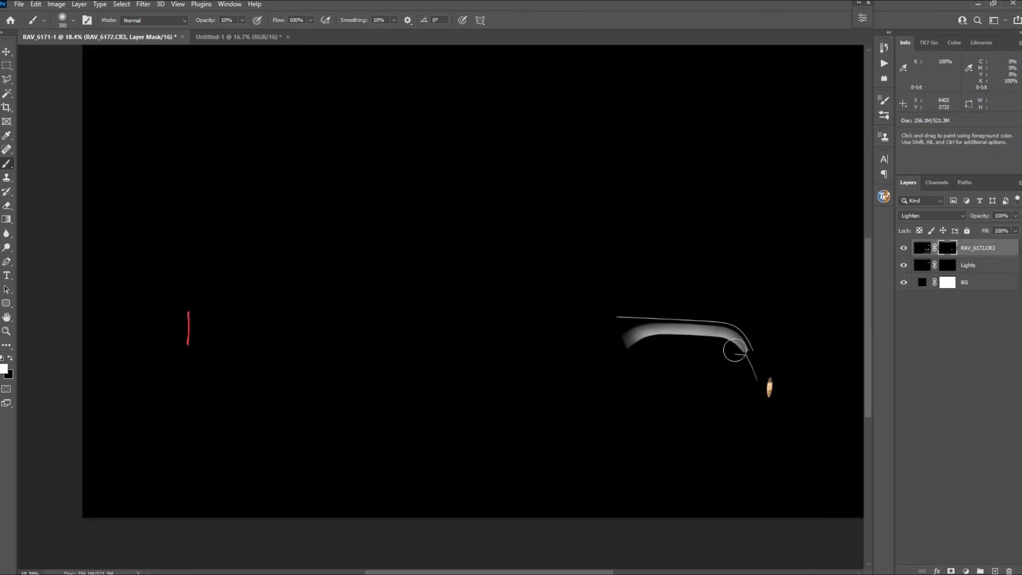
# - Switch to Bridge and start loading the selected frames RAV_6178 through RAV_6183 into Photoshop as layers
pyautogui.moveTo(139, 565)
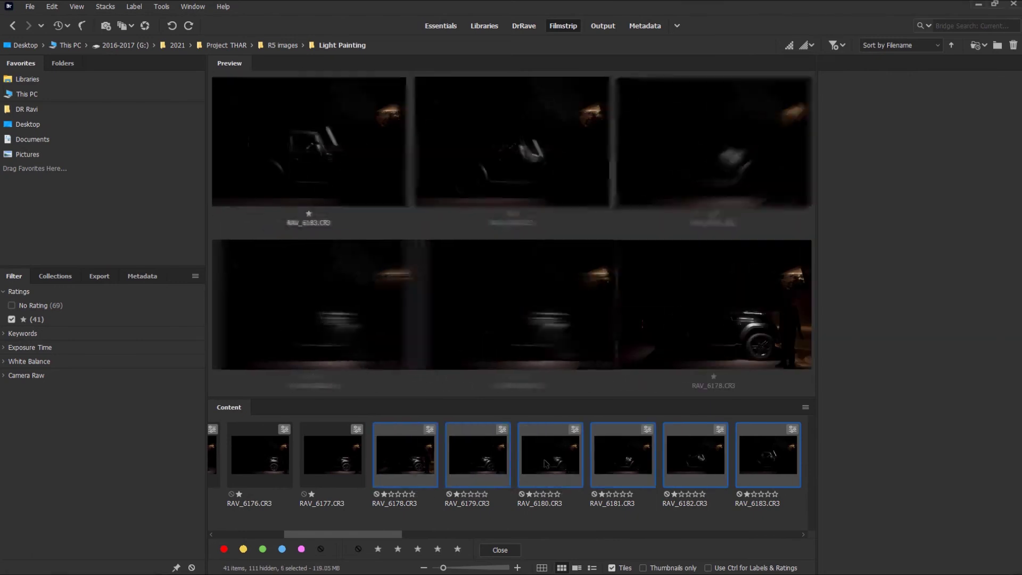
pyautogui.click(161, 6)
pyautogui.moveTo(255, 152)
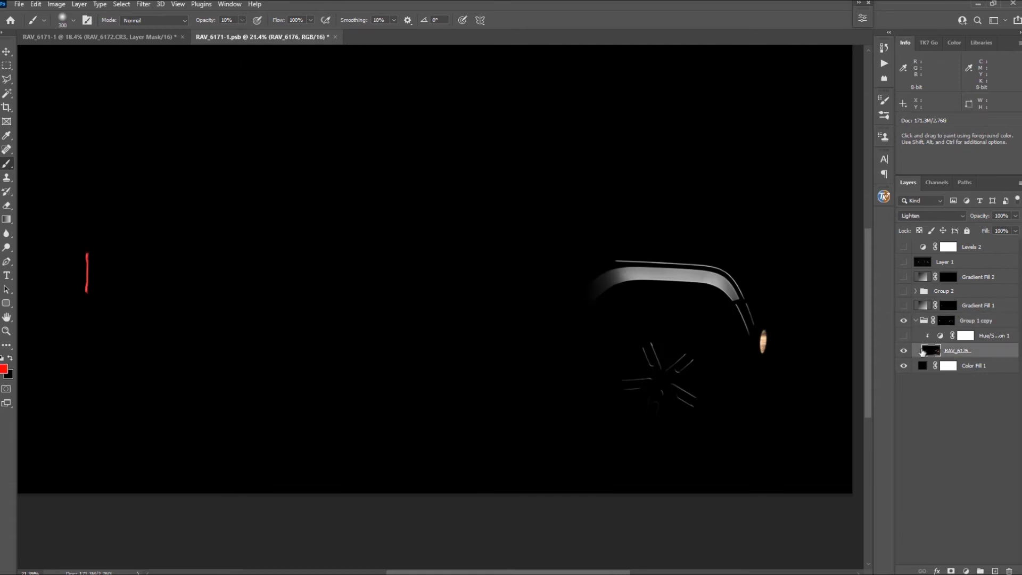
# - Examine the Hue/Saturation adjustment for the reds and the tail light's Gradient Fill 1 mask and settings in RAV_6171-1.psb
pyautogui.doubleClick(939, 336)
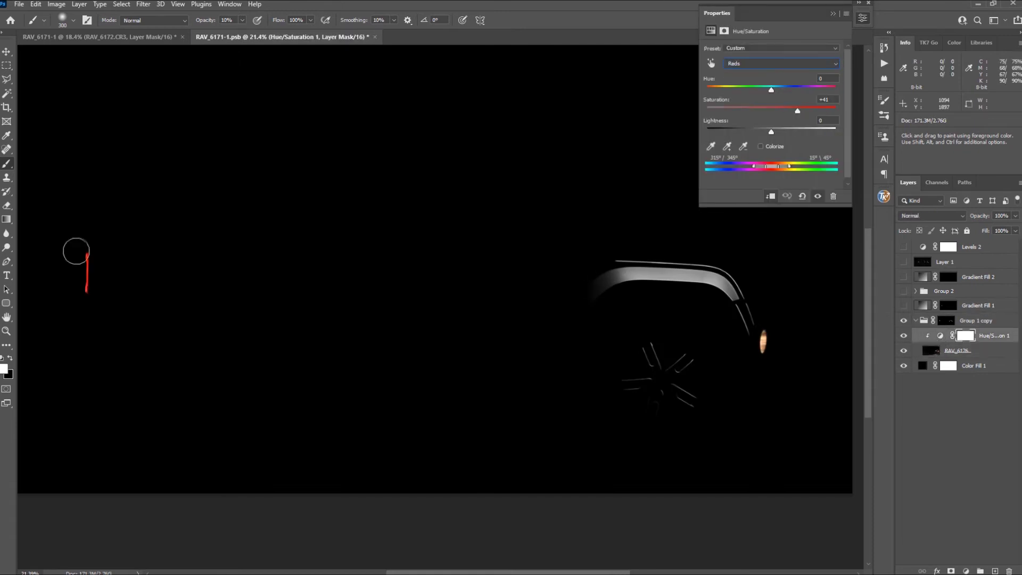
pyautogui.click(833, 14)
pyautogui.keyDown('alt'); pyautogui.click(952, 306); pyautogui.keyUp('alt')
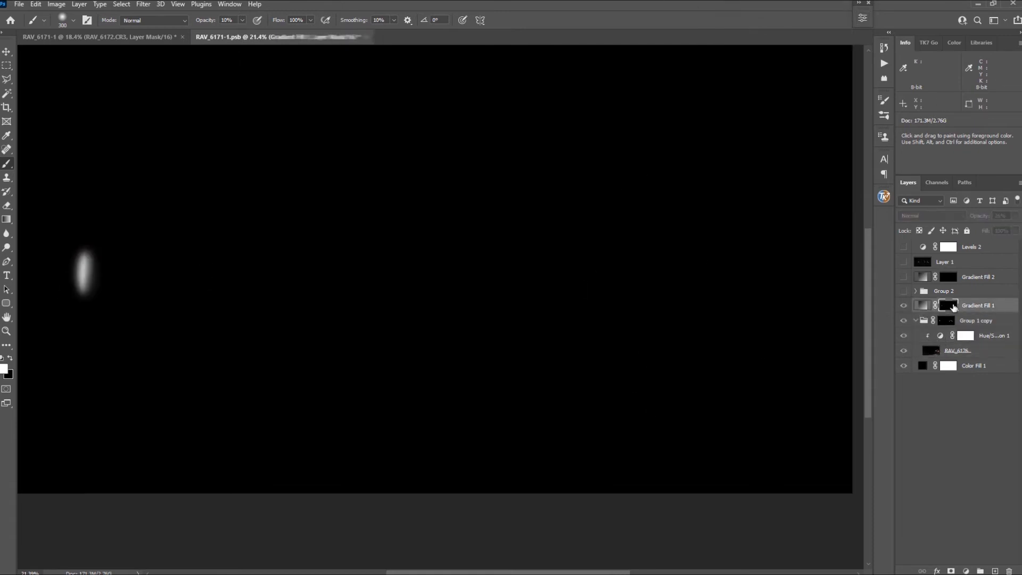
pyautogui.doubleClick(921, 304)
pyautogui.scroll(5, 52, 272)
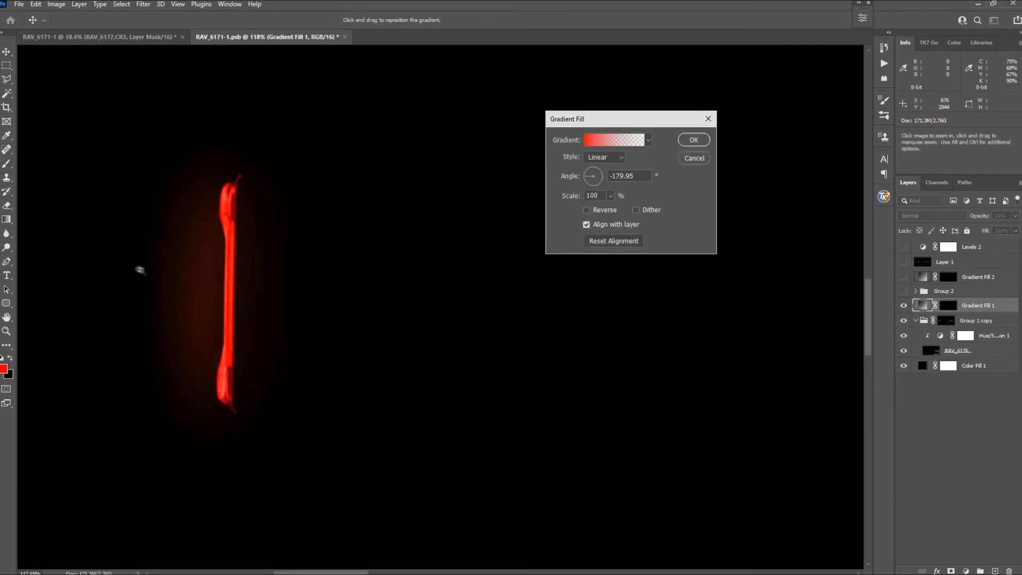
pyautogui.click(689, 140)
pyautogui.moveTo(743, 263); pyautogui.dragTo(665, 256)
# - Expand and show Group 2, and hide the individual layers inside it
pyautogui.click(915, 291)
pyautogui.click(903, 291)
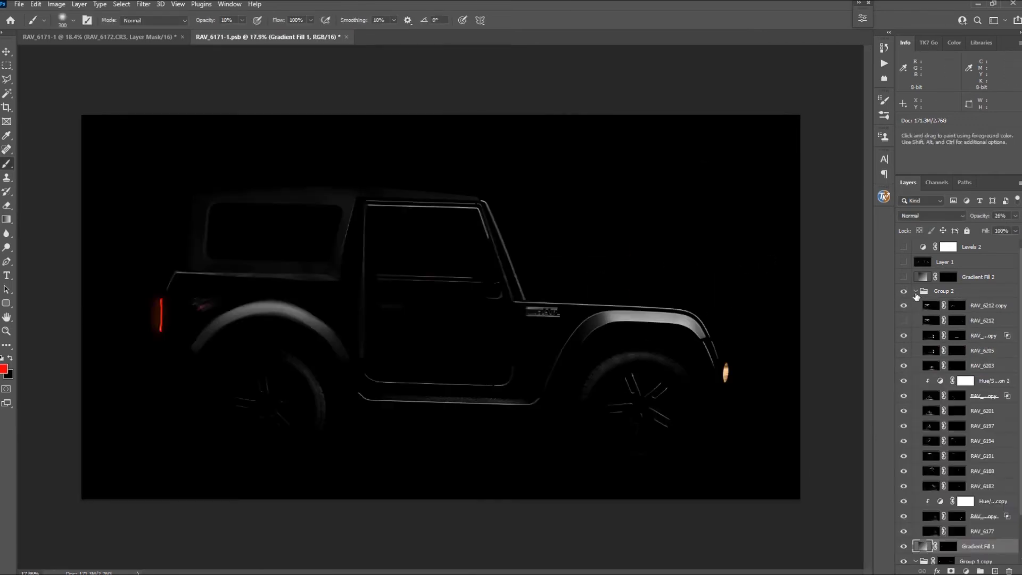
pyautogui.moveTo(904, 340); pyautogui.dragTo(905, 520)
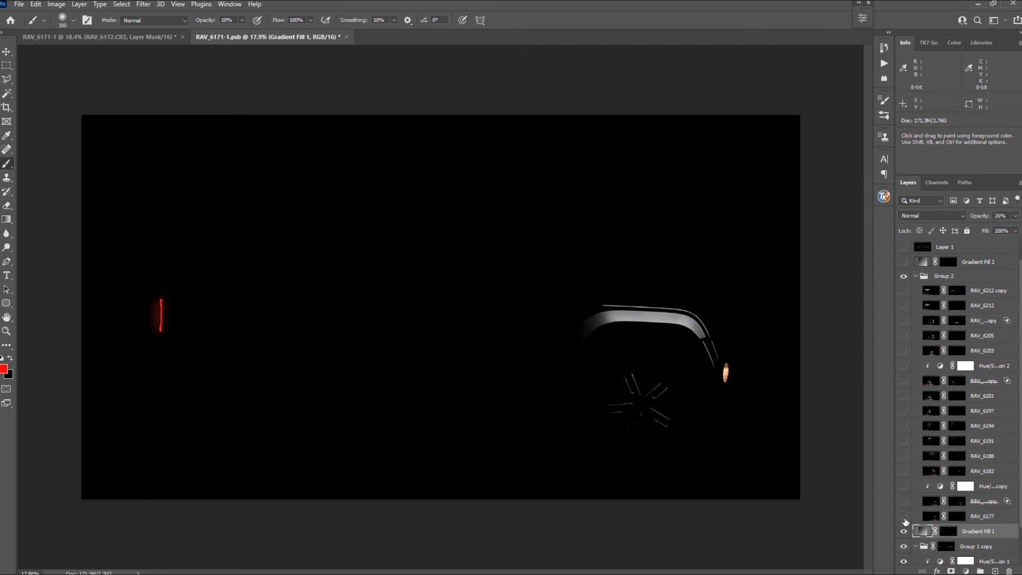
# - Inspect the RAV_6194 frame with its mask disabled, and turn the layers in Group 2 back on
pyautogui.moveTo(905, 474); pyautogui.dragTo(904, 440)
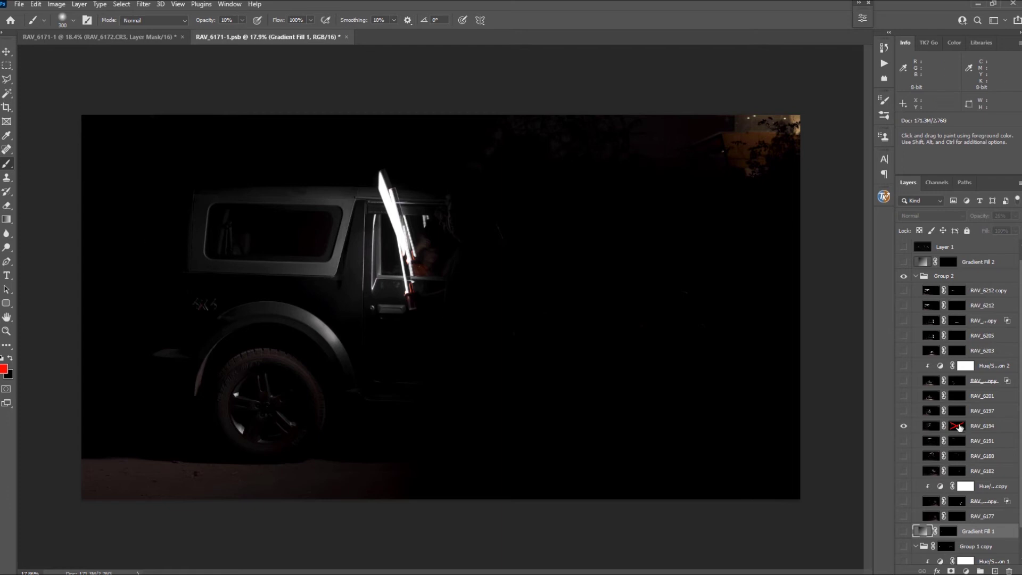
pyautogui.keyDown('shift'); pyautogui.click(958, 426); pyautogui.keyUp('shift')
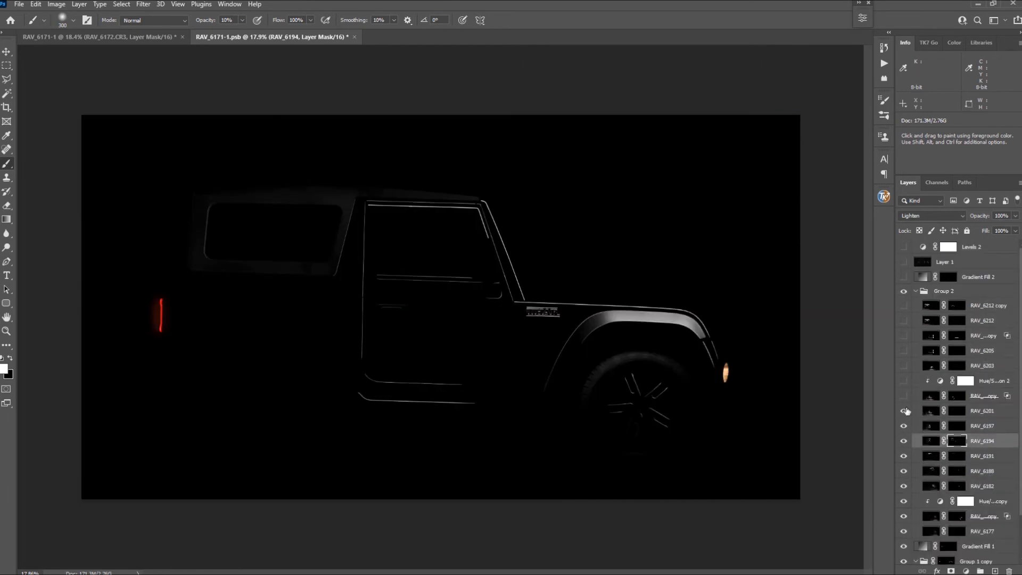
pyautogui.click(903, 306)
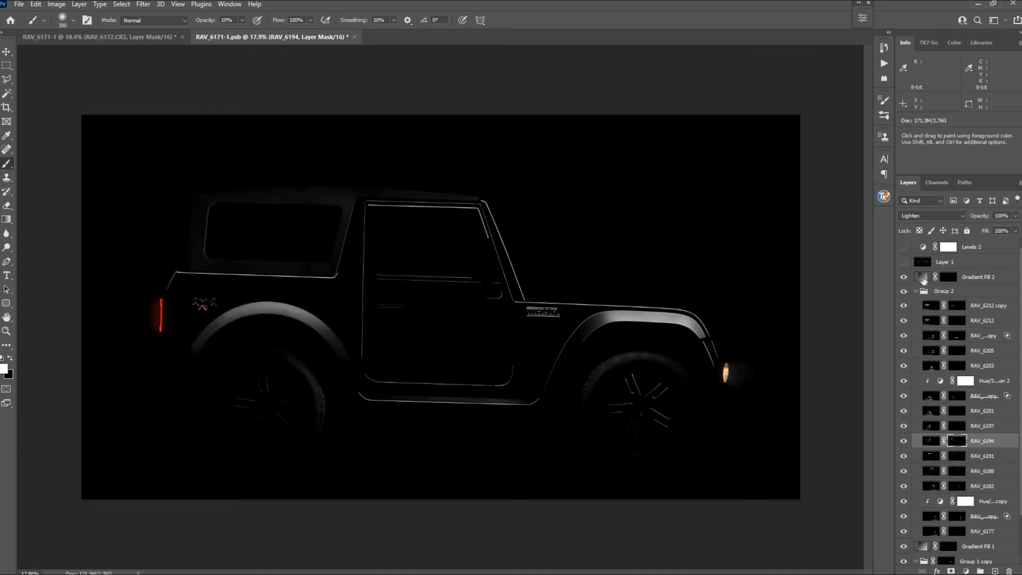
# - Check the headlight glow's Gradient Fill 2 settings and mask, and make Layer 1 and Levels 2 visible
pyautogui.doubleClick(923, 278)
pyautogui.press('Escape')
pyautogui.keyDown('alt'); pyautogui.click(947, 280); pyautogui.keyUp('alt')
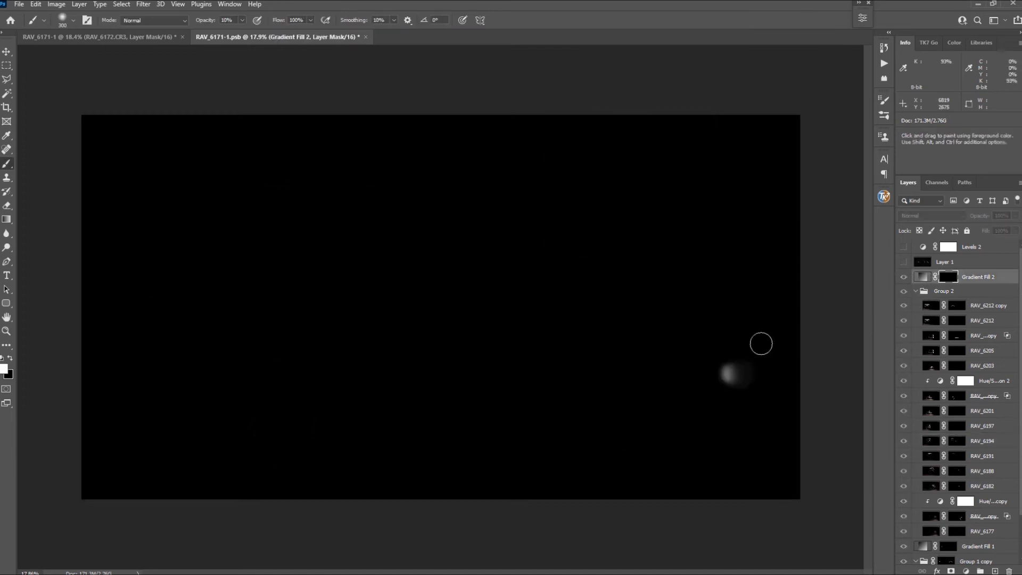
pyautogui.keyDown('alt'); pyautogui.click(950, 278); pyautogui.keyUp('alt')
pyautogui.click(904, 262)
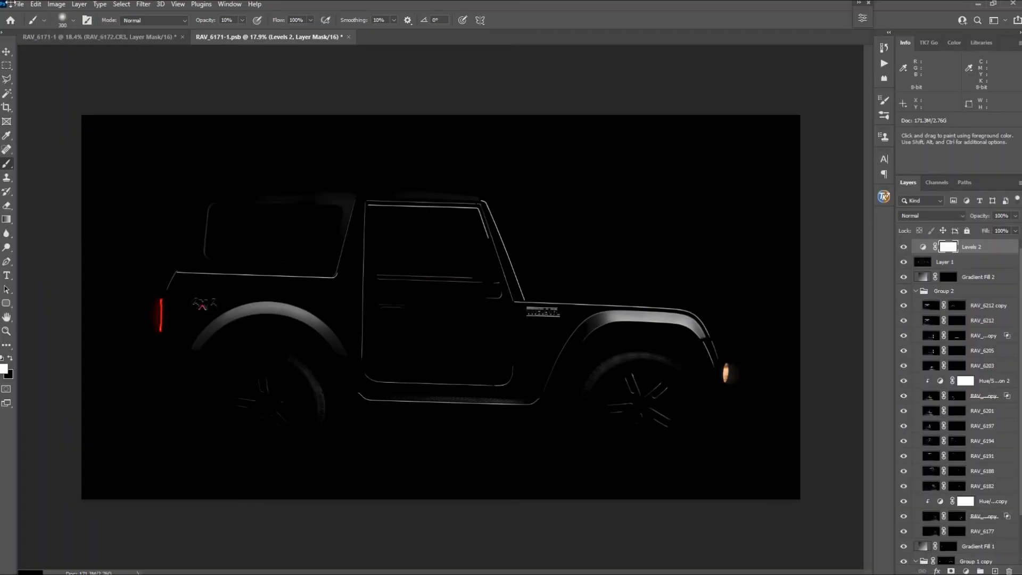
# - Save the finished composite as the JPEG file RAV_6171-1.jpg in the PSD files folder
pyautogui.click(12, 3)
pyautogui.click(43, 155)
pyautogui.click(229, 248)
pyautogui.click(141, 306)
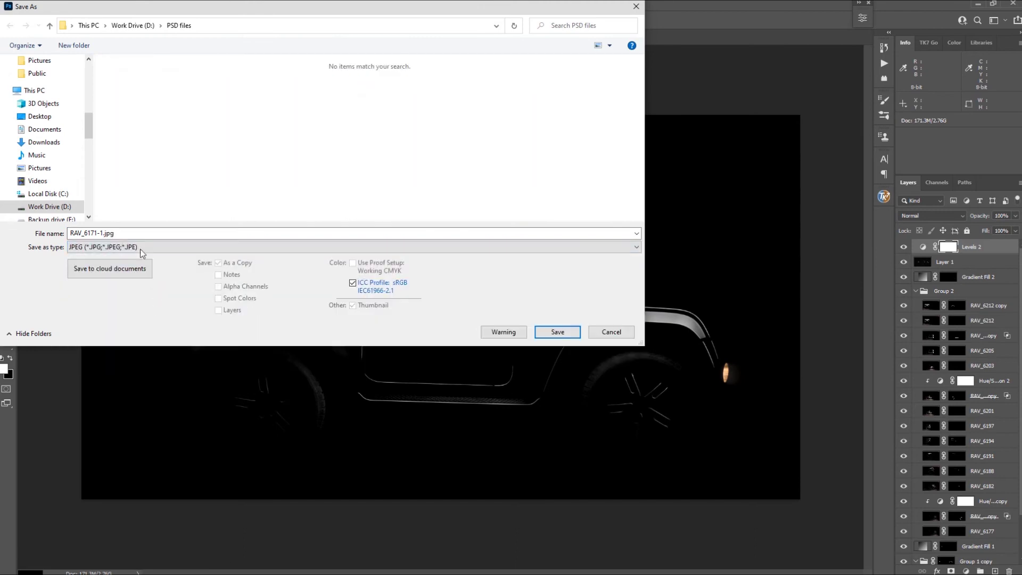
pyautogui.click(557, 332)
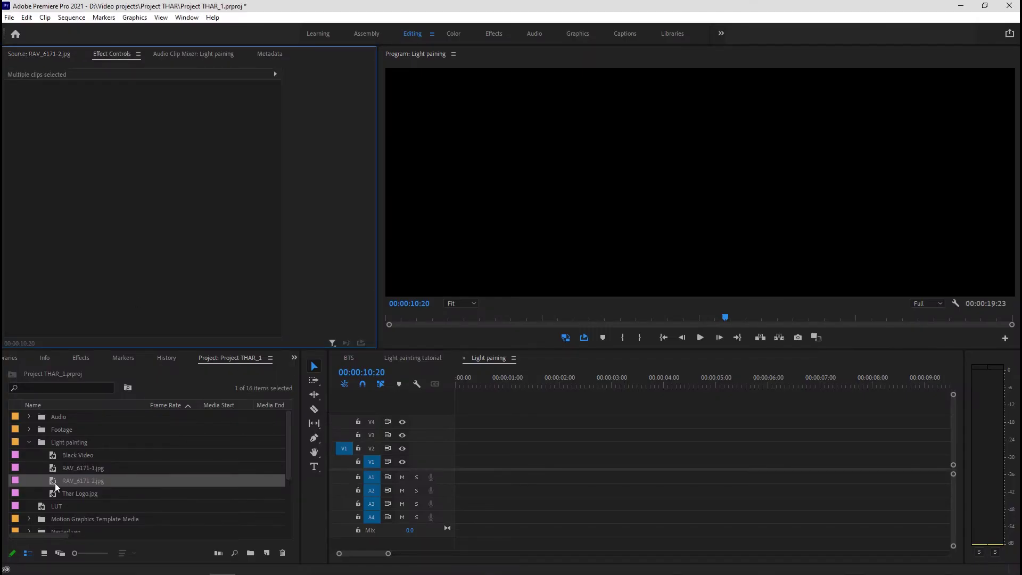
# - In Premiere Pro, place RAV_6171-2.jpg on track V2 and Black Video beneath it on V1, extended slightly past the image clip
pyautogui.doubleClick(56, 482)
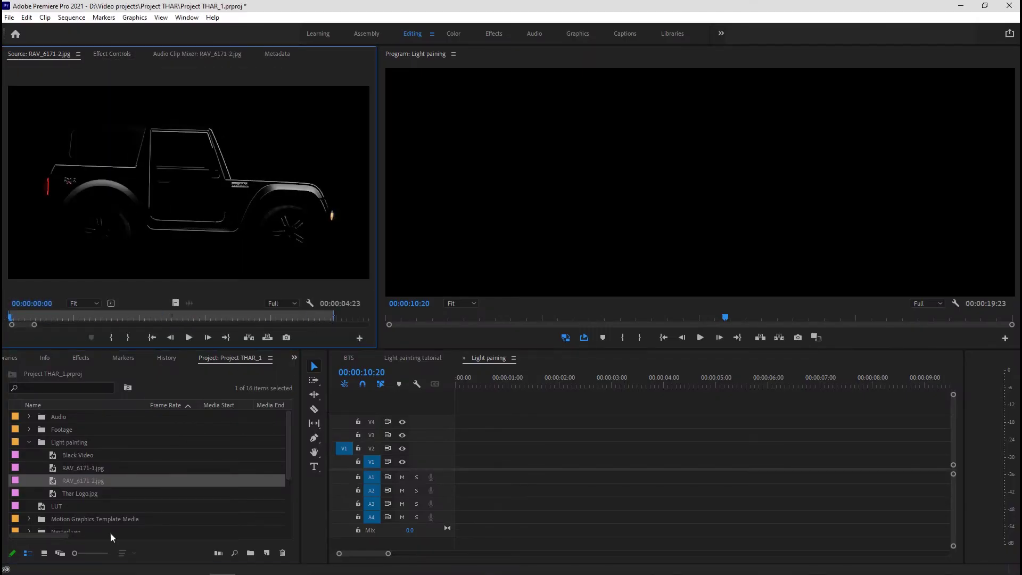
pyautogui.moveTo(83, 480); pyautogui.dragTo(464, 452)
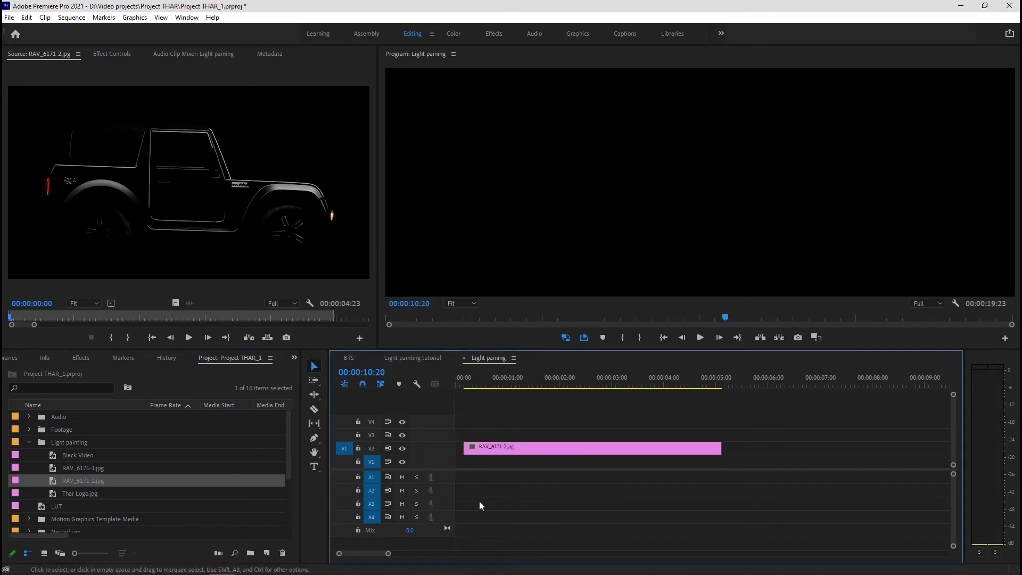
pyautogui.click(64, 454)
pyautogui.click(266, 553)
pyautogui.click(69, 455)
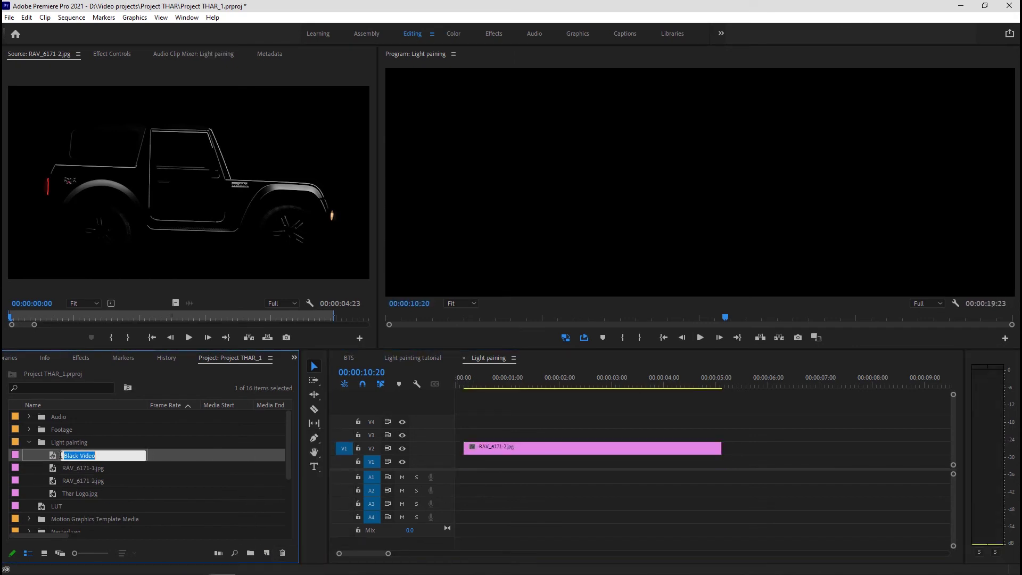
pyautogui.moveTo(53, 455); pyautogui.dragTo(362, 467)
pyautogui.moveTo(444, 473); pyautogui.dragTo(446, 469)
pyautogui.moveTo(712, 462); pyautogui.dragTo(726, 462)
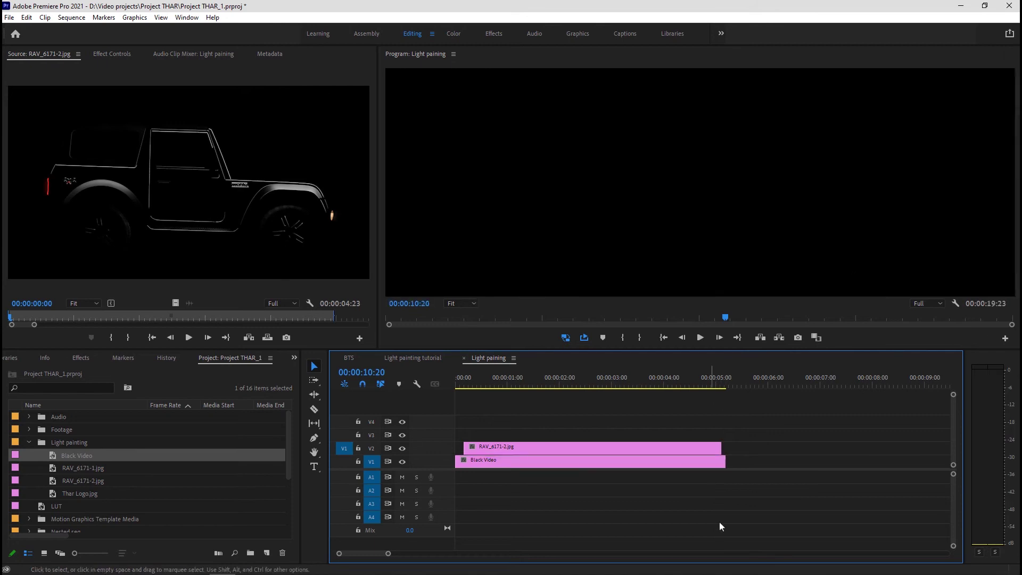
# - Set the scale of the RAV_6171-2.jpg clip to 54.0 so the whole car fits the frame
pyautogui.click(515, 378)
pyautogui.click(524, 449)
pyautogui.click(112, 53)
pyautogui.moveTo(145, 120); pyautogui.dragTo(121, 119)
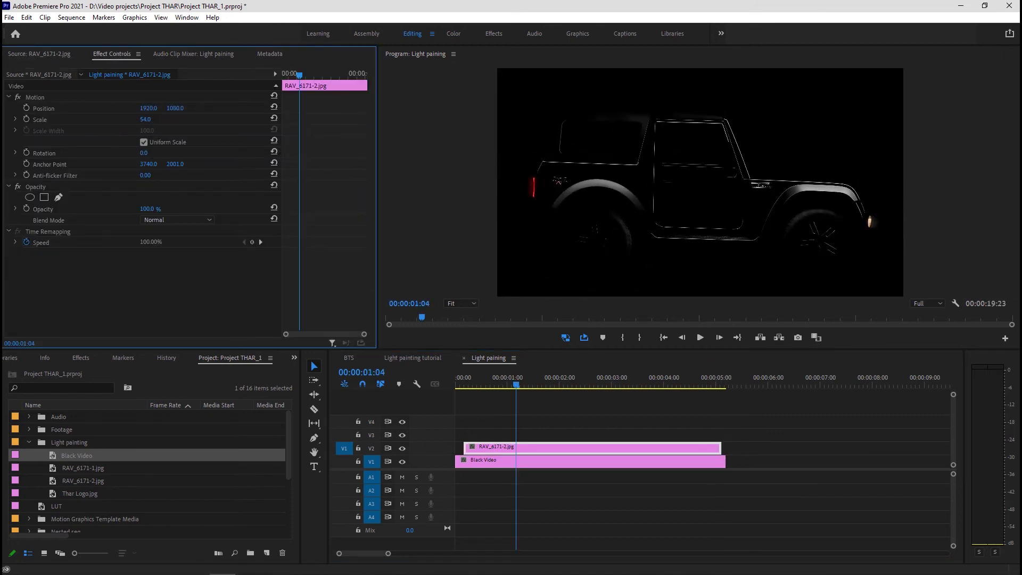
# - Add a tall elliptical opacity mask around the car's rear half on the RAV_6171-2.jpg clip, with a mask feather of 262
pyautogui.click(474, 382)
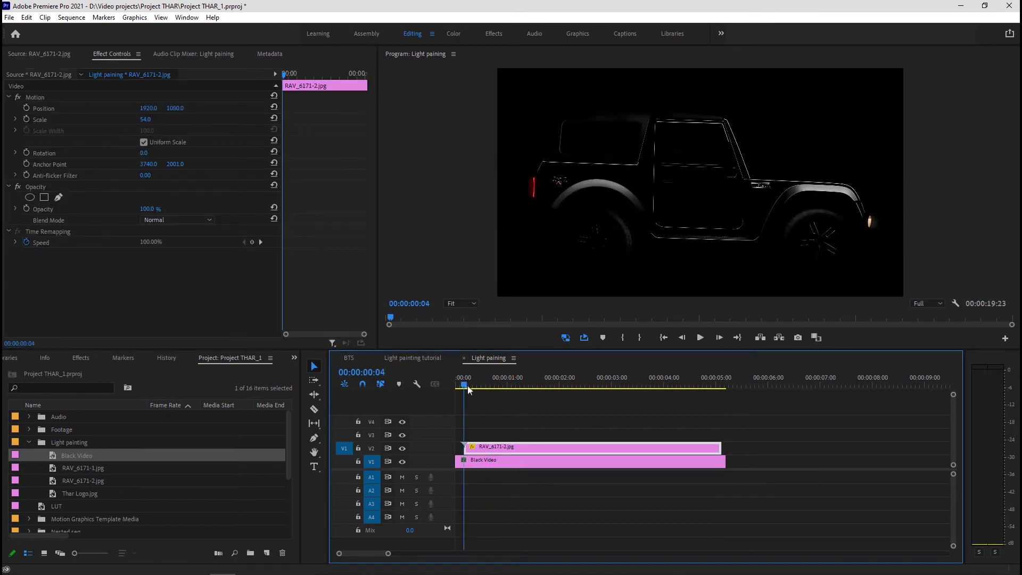
pyautogui.click(30, 198)
pyautogui.moveTo(700, 240); pyautogui.dragTo(701, 292)
pyautogui.moveTo(701, 118); pyautogui.dragTo(702, 81)
pyautogui.moveTo(648, 184); pyautogui.dragTo(601, 187)
pyautogui.moveTo(716, 208); pyautogui.dragTo(641, 207)
pyautogui.click(144, 234)
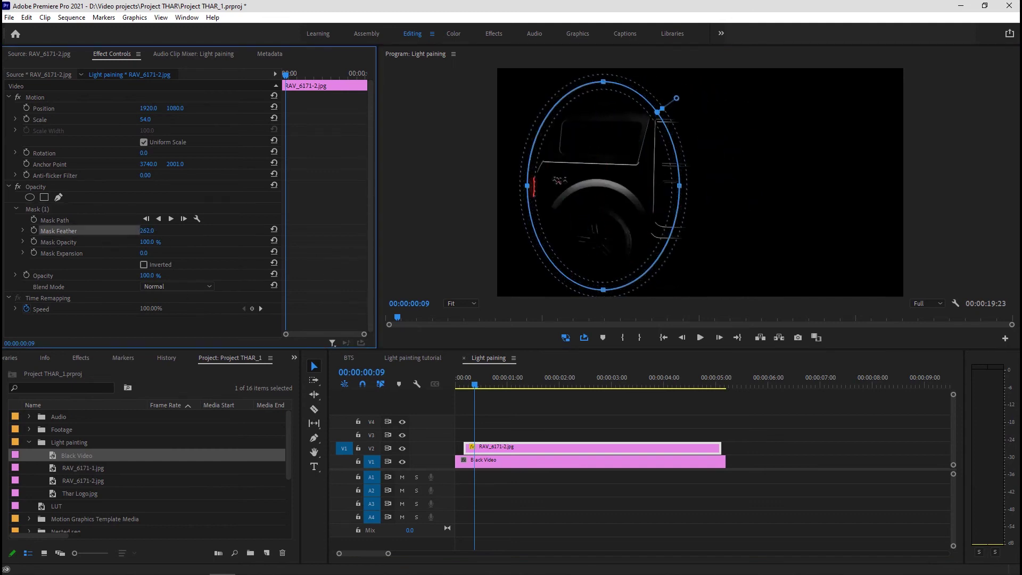
# - Keyframe the V2 clip's elliptical mask path from beyond the frame's left edge at 00:00:00:04 to beyond its right edge at the clip's end
pyautogui.moveTo(556, 186); pyautogui.dragTo(740, 187)
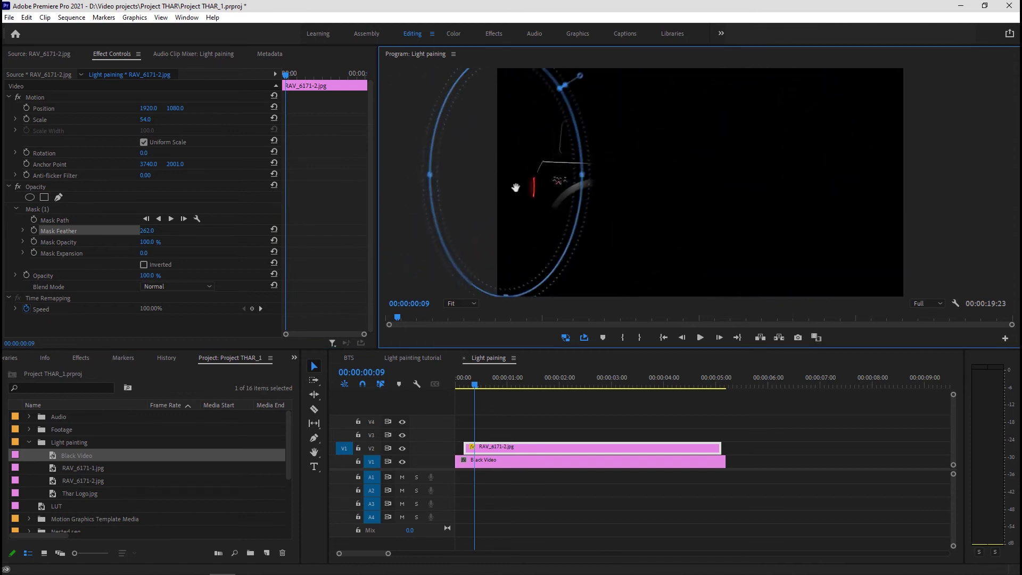
pyautogui.moveTo(518, 187); pyautogui.dragTo(424, 192)
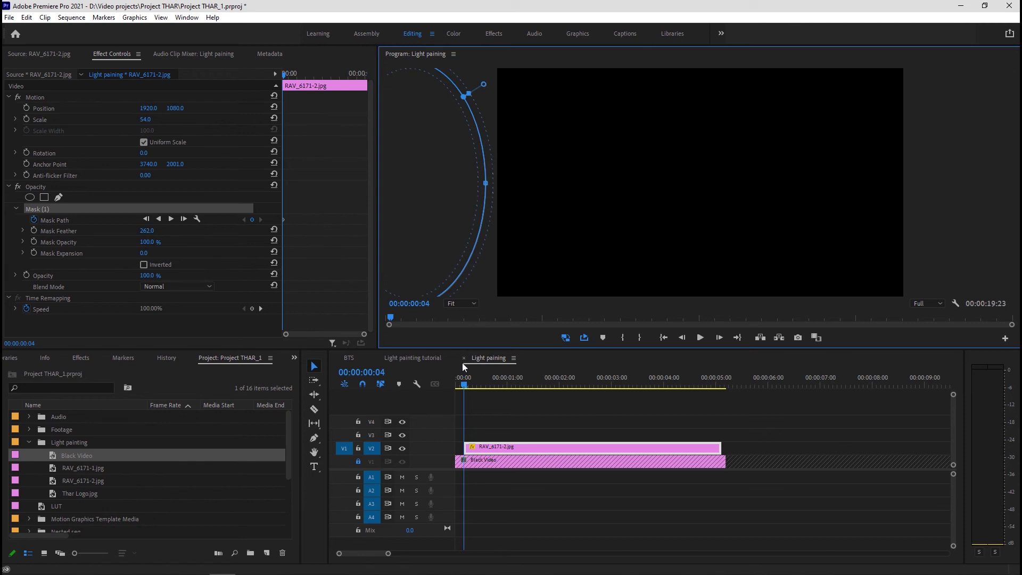
pyautogui.moveTo(468, 385); pyautogui.dragTo(707, 387)
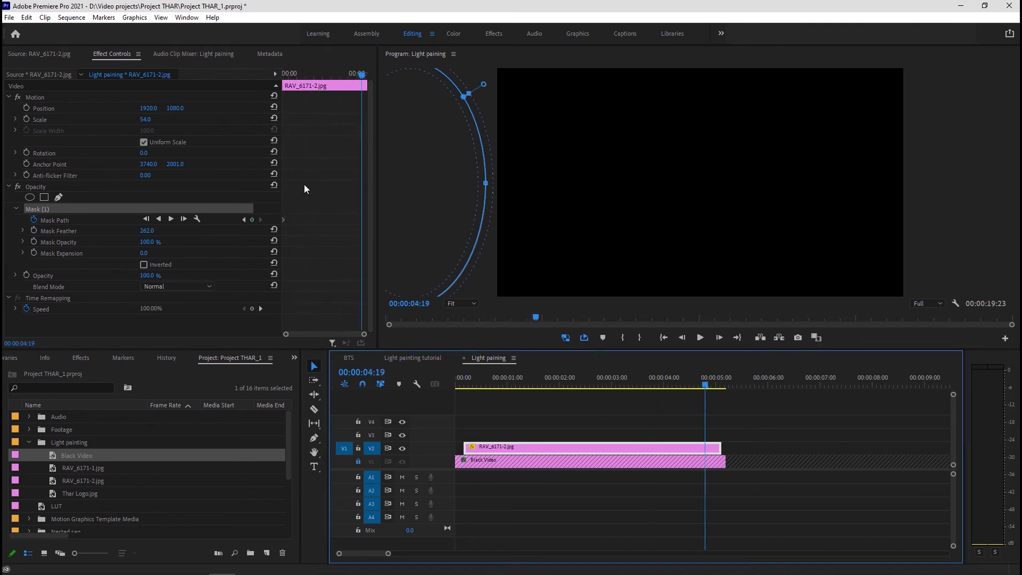
pyautogui.moveTo(403, 190); pyautogui.dragTo(935, 199)
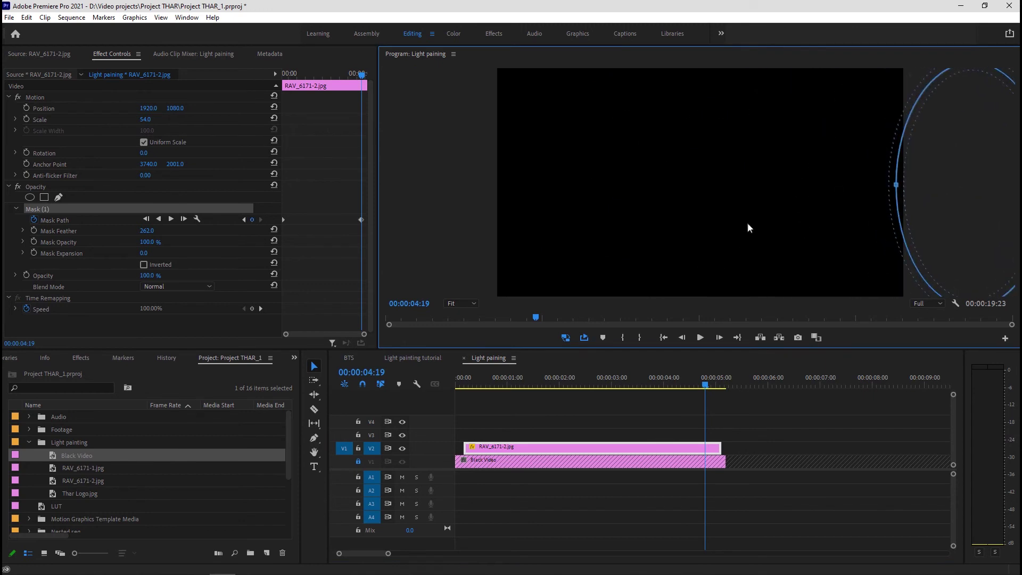
pyautogui.moveTo(360, 219); pyautogui.dragTo(371, 221)
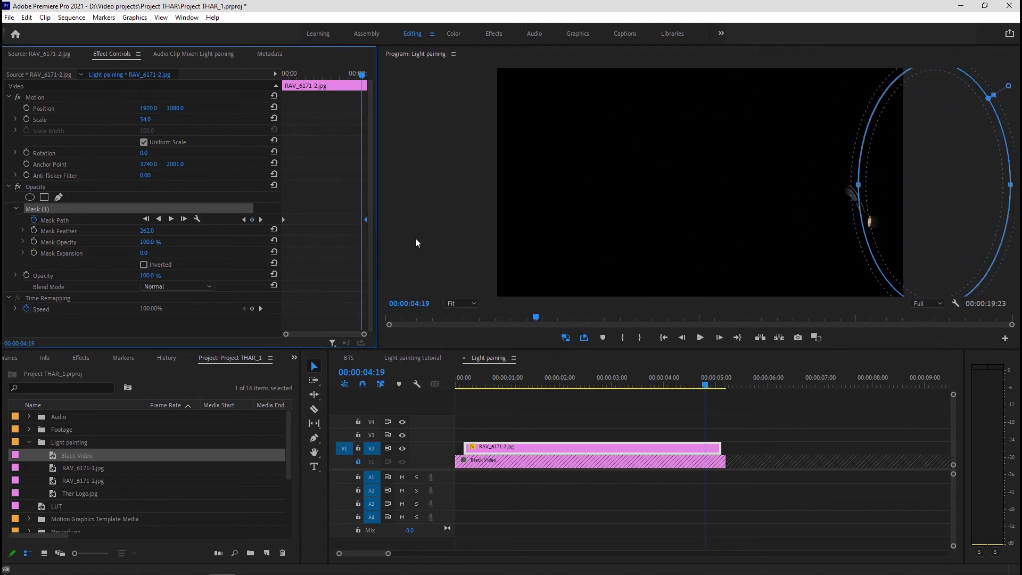
pyautogui.click(465, 383)
pyautogui.press('space')
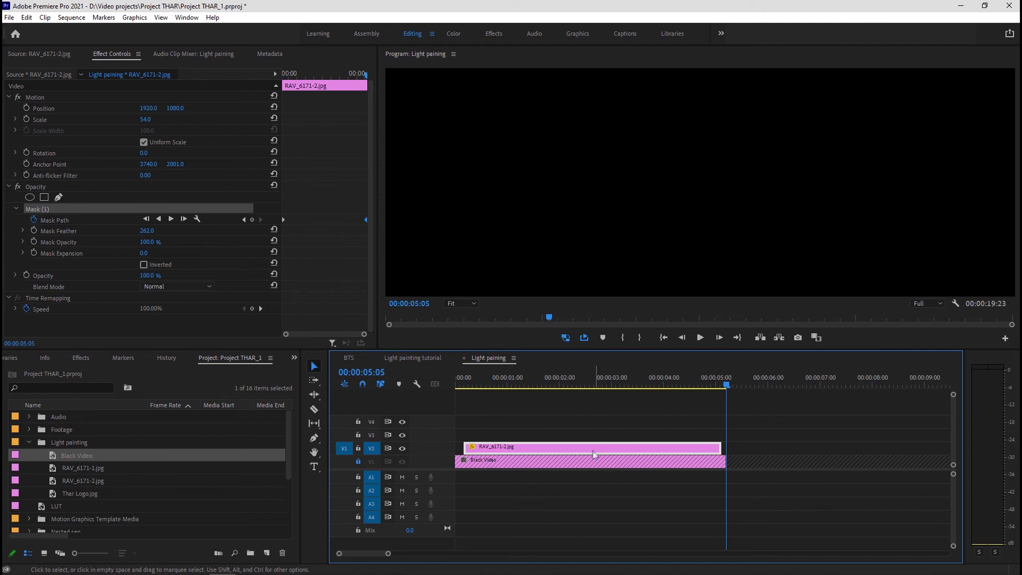
# - Duplicate the RAV_6171-2.jpg clip from V2 onto V3 and delete the duplicate's opacity mask
pyautogui.moveTo(597, 448); pyautogui.dragTo(584, 437)
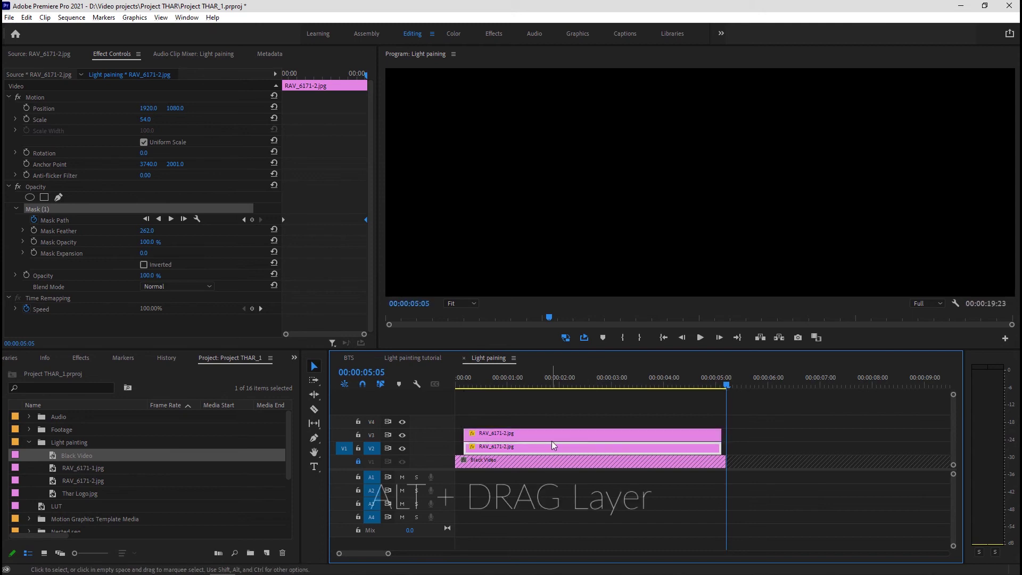
pyautogui.click(36, 210)
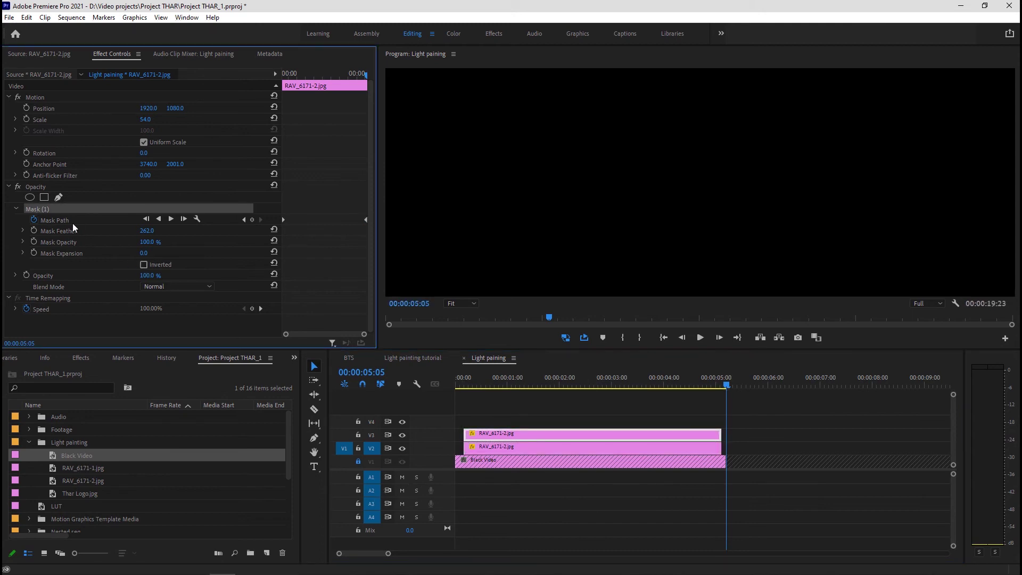
pyautogui.press('Delete')
# - Find the Lumetri Color effect and apply it to the duplicated clip on V3
pyautogui.click(499, 384)
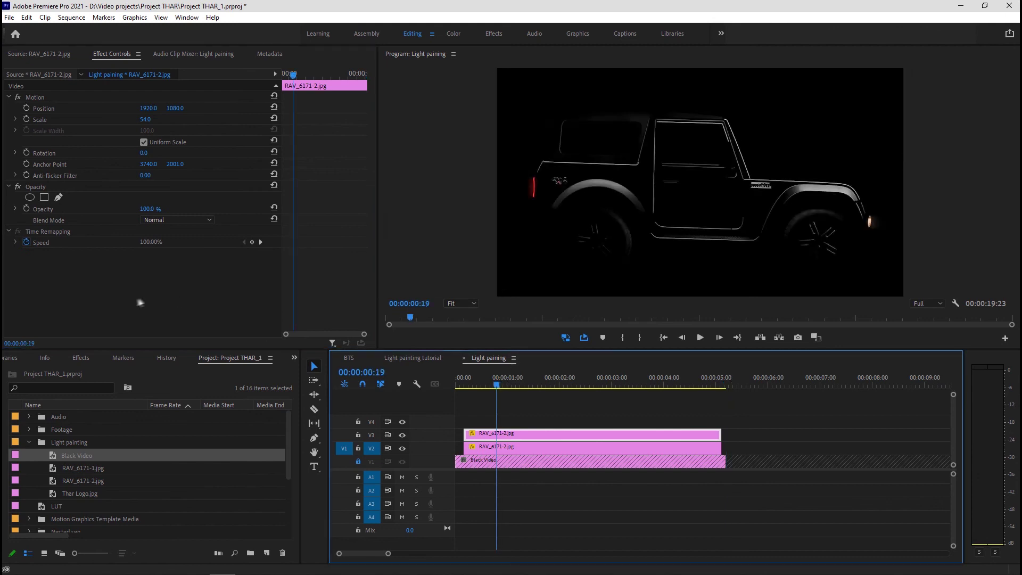
pyautogui.click(81, 359)
pyautogui.click(72, 372)
pyautogui.write('lumet')
pyautogui.moveTo(292, 391); pyautogui.dragTo(289, 552)
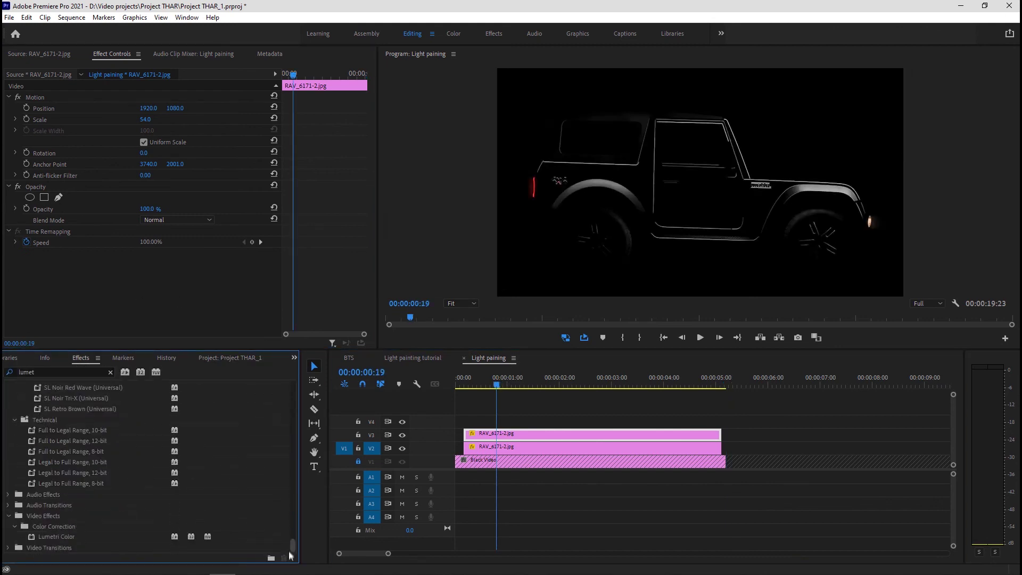
pyautogui.moveTo(56, 536); pyautogui.dragTo(137, 269)
pyautogui.scroll(-1, 137, 269)
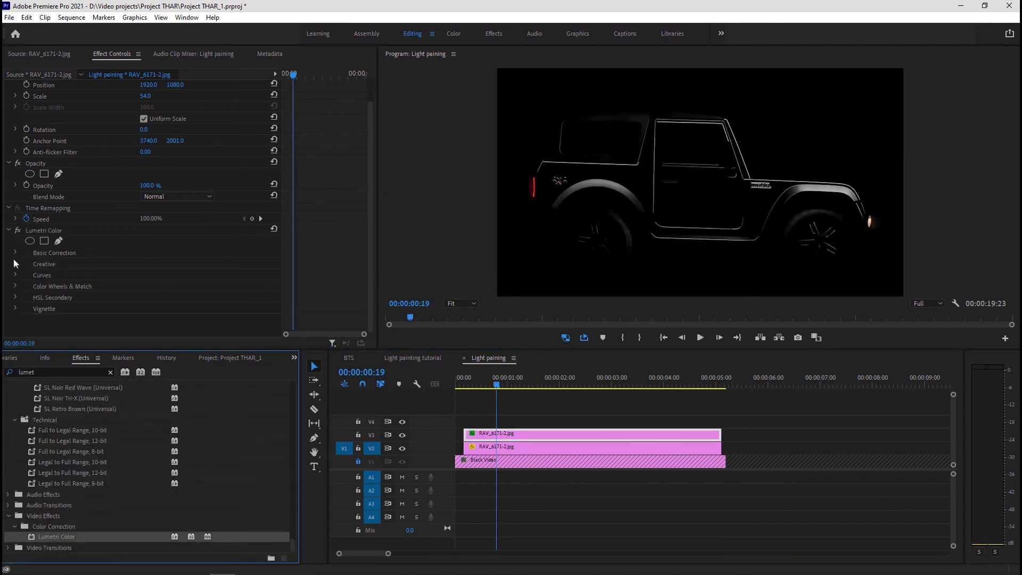
# - Brighten the V3 clip's highlights by steepening the upper part of the Lumetri RGB curve while leaving the shadows anchored
pyautogui.click(15, 275)
pyautogui.scroll(-3, 120, 274)
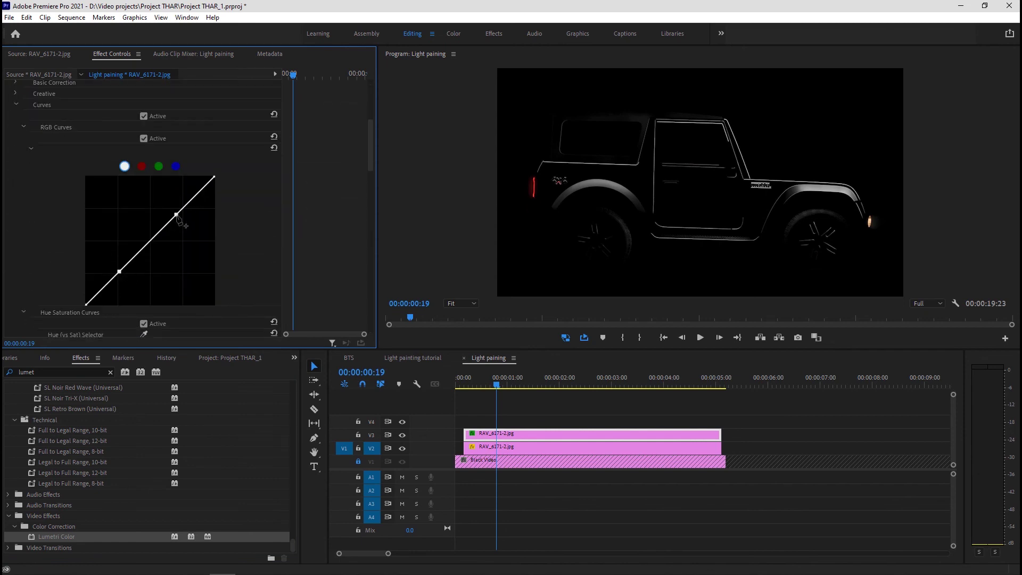
pyautogui.moveTo(212, 178); pyautogui.dragTo(185, 176)
pyautogui.moveTo(176, 215); pyautogui.dragTo(149, 208)
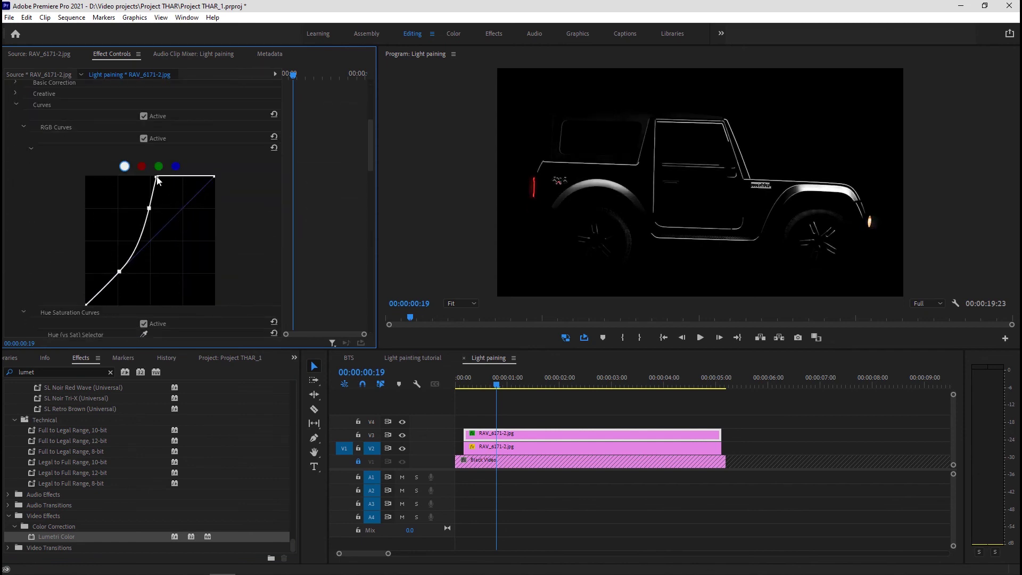
# - Draw a downward-pointing triangular opacity mask over the car's rear on the V3 clip, feather it to 271, and compare with V3 hidden
pyautogui.scroll(5, 89, 244)
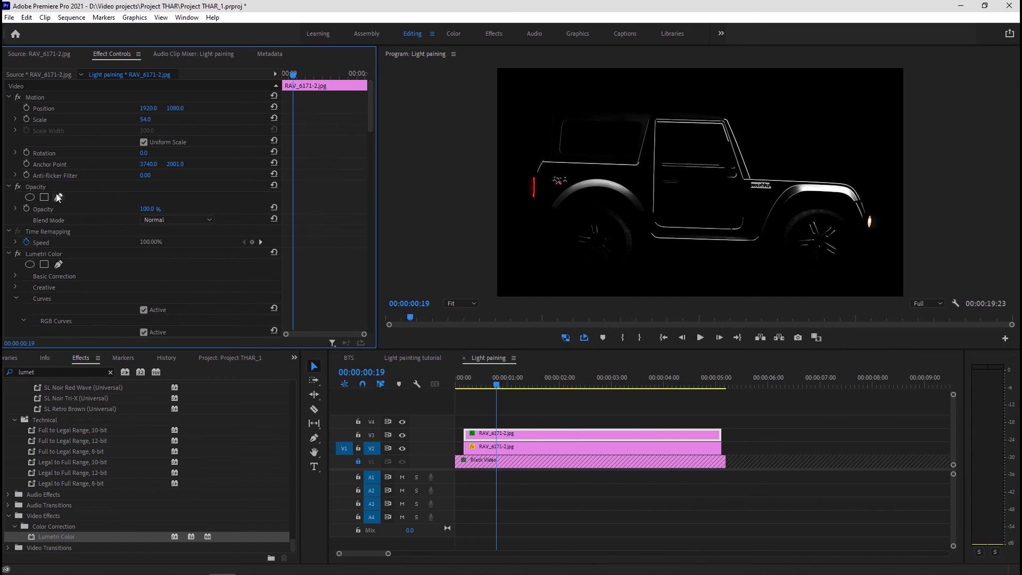
pyautogui.click(59, 197)
pyautogui.click(537, 93)
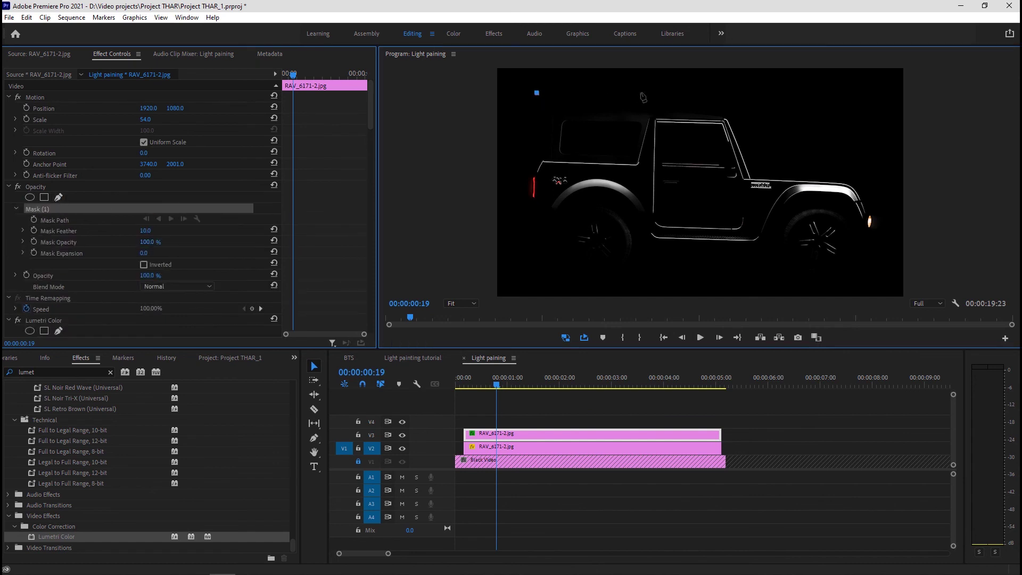
pyautogui.click(536, 94)
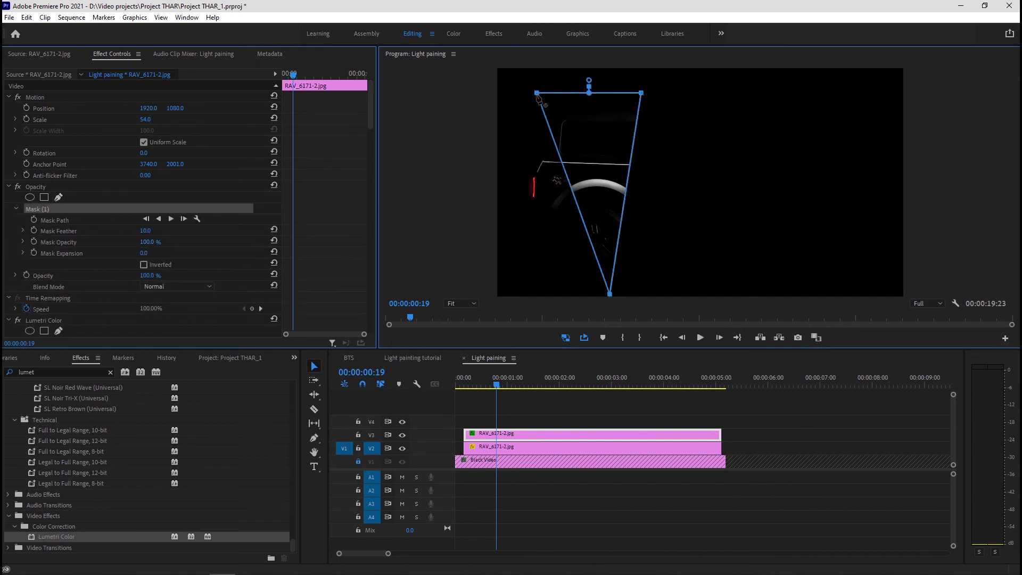
pyautogui.moveTo(144, 231); pyautogui.dragTo(165, 231)
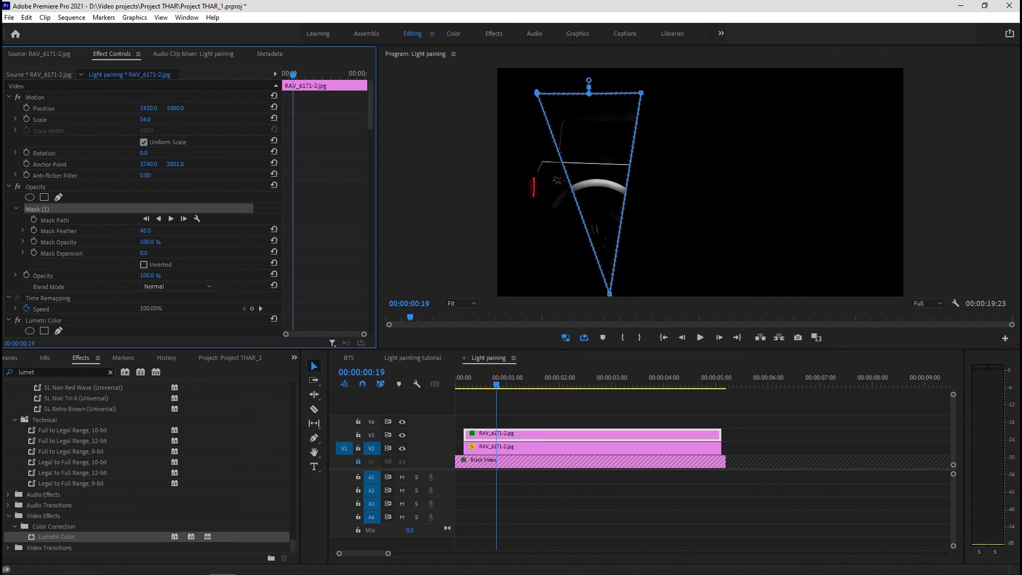
pyautogui.click(614, 190)
pyautogui.press('space')
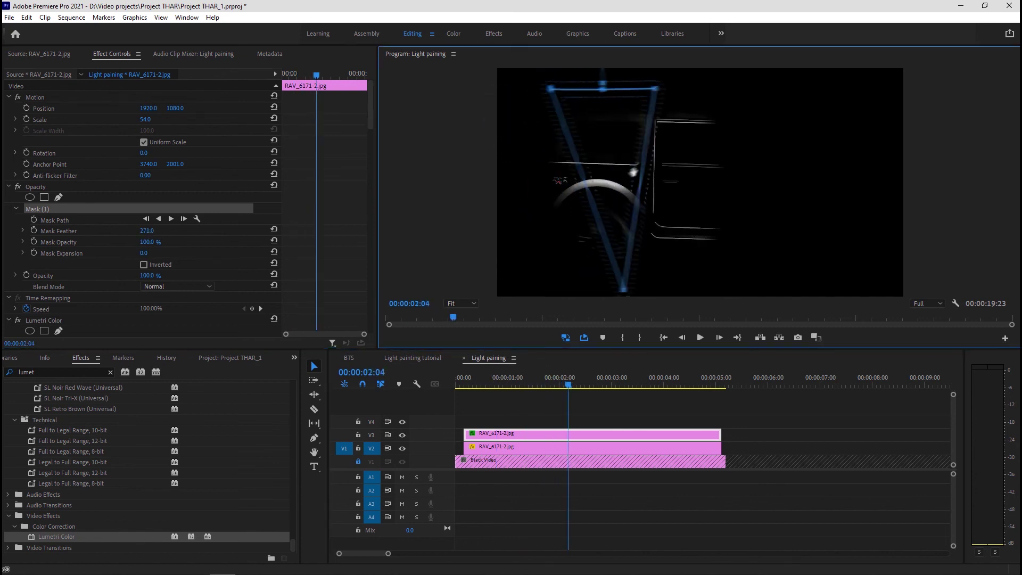
pyautogui.moveTo(633, 172); pyautogui.dragTo(633, 173)
pyautogui.click(403, 436)
pyautogui.click(403, 436)
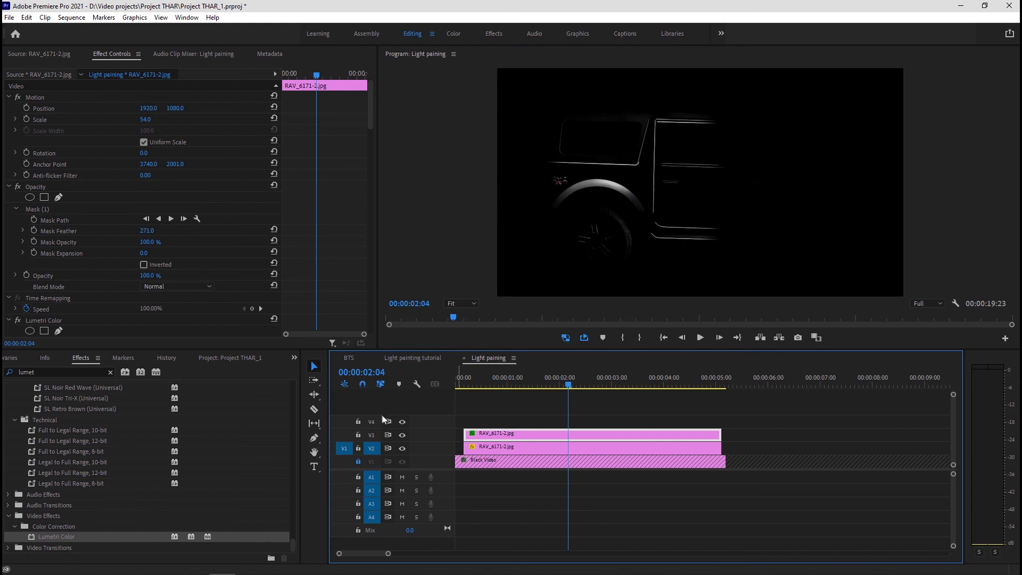
# - Keyframe the triangular mask's path from beyond the frame's left edge at 00:00:00:04 to beyond its right edge at 00:00:05:00, and preview the sweep
pyautogui.press('Up')
pyautogui.click(63, 208)
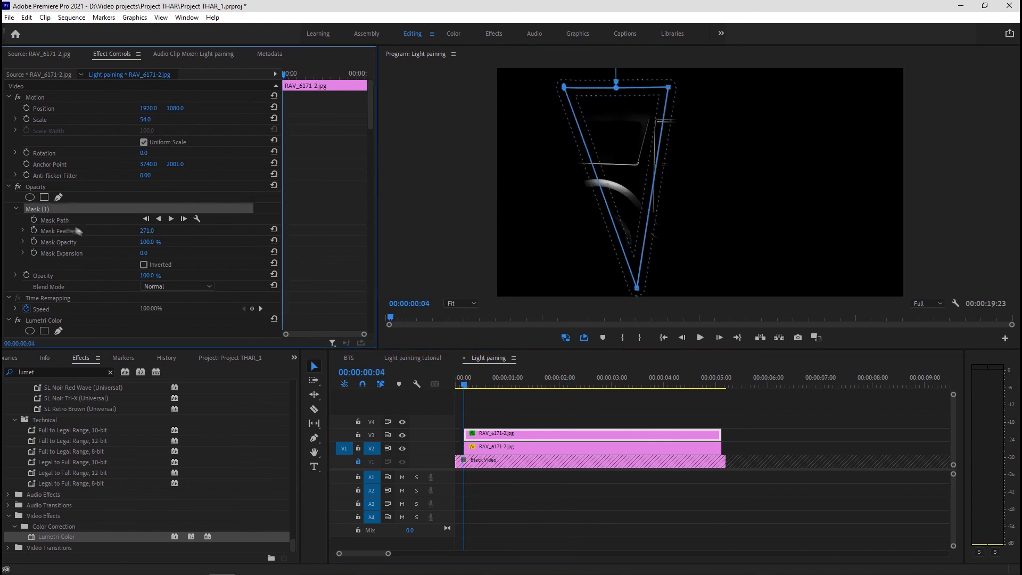
pyautogui.moveTo(601, 140); pyautogui.dragTo(464, 142)
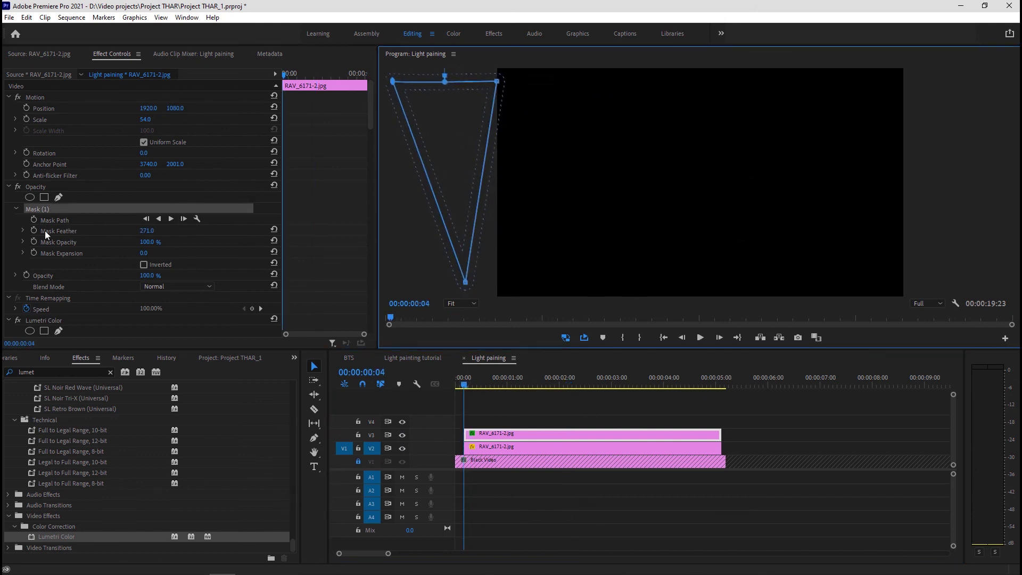
pyautogui.click(34, 219)
pyautogui.click(60, 209)
pyautogui.moveTo(632, 384); pyautogui.dragTo(715, 385)
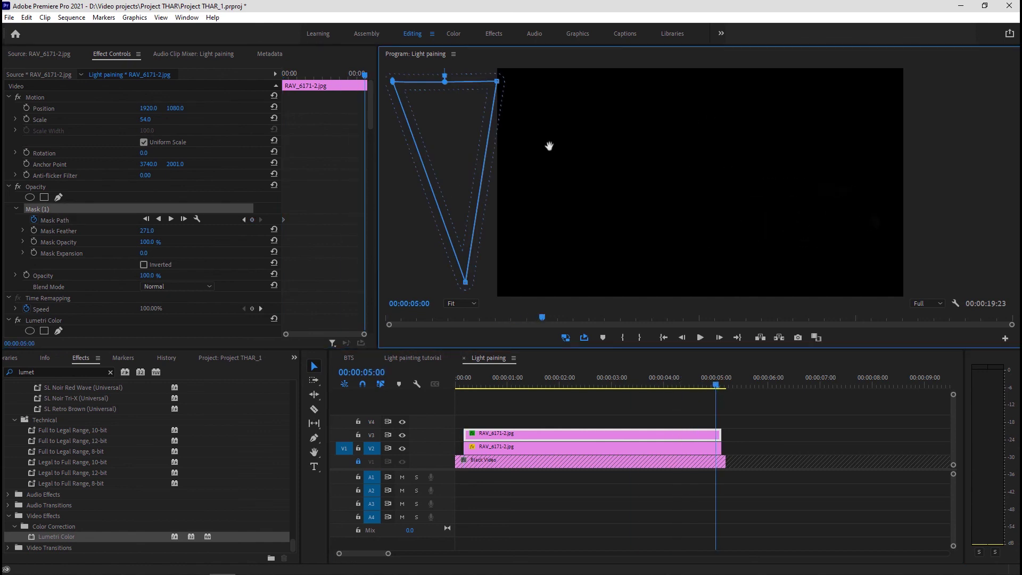
pyautogui.moveTo(549, 145); pyautogui.dragTo(938, 140)
pyautogui.moveTo(576, 382); pyautogui.dragTo(723, 381)
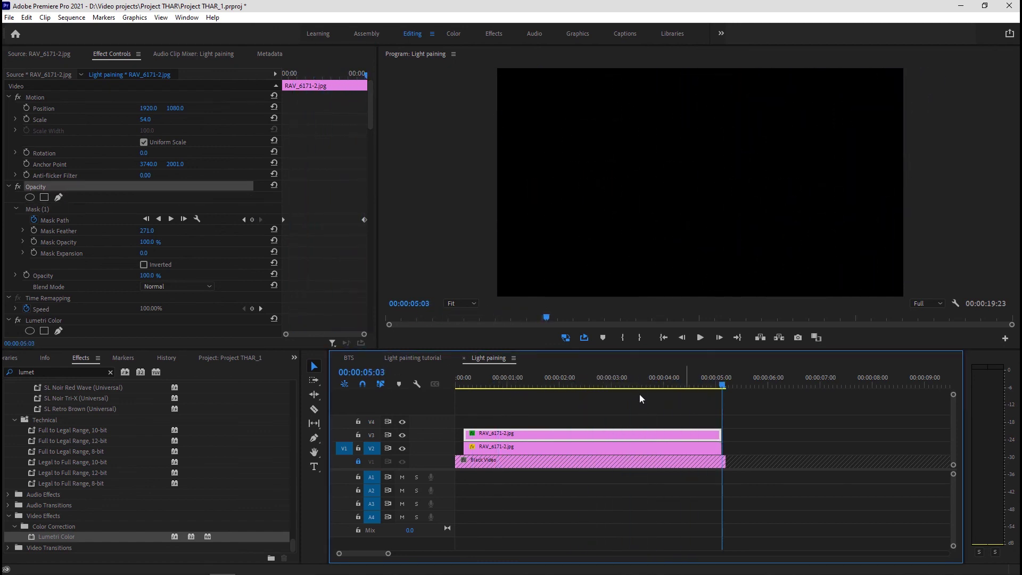
# - Move the three sound clips on A1 to A3 to the sequence start, beneath the newly animated clips
pyautogui.scroll(-6, 660, 504)
pyautogui.moveTo(755, 480); pyautogui.dragTo(832, 503)
pyautogui.moveTo(831, 502); pyautogui.dragTo(505, 504)
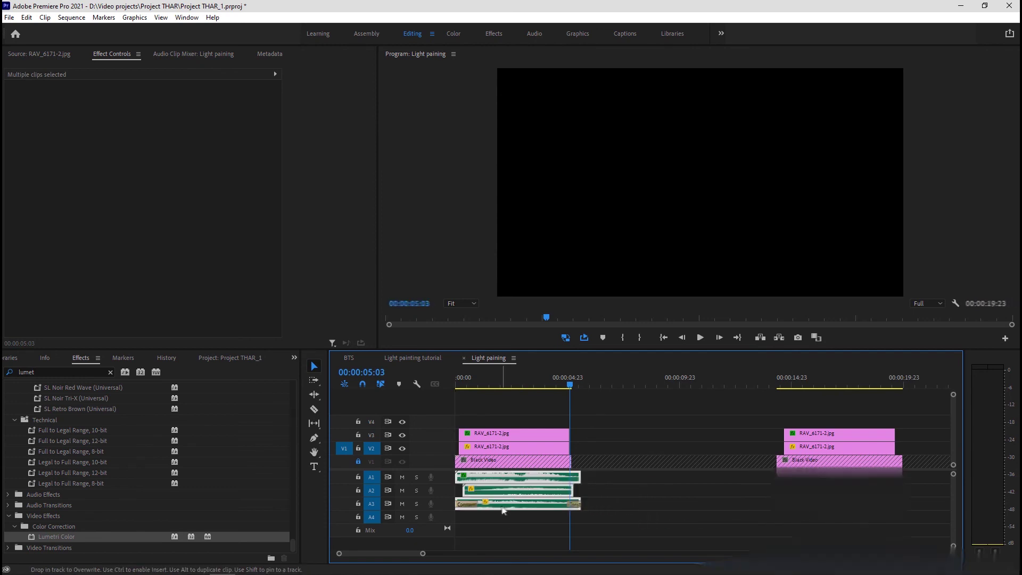
# - Play the sequence from the start to review the light reveal together with its sound effects
pyautogui.click(466, 379)
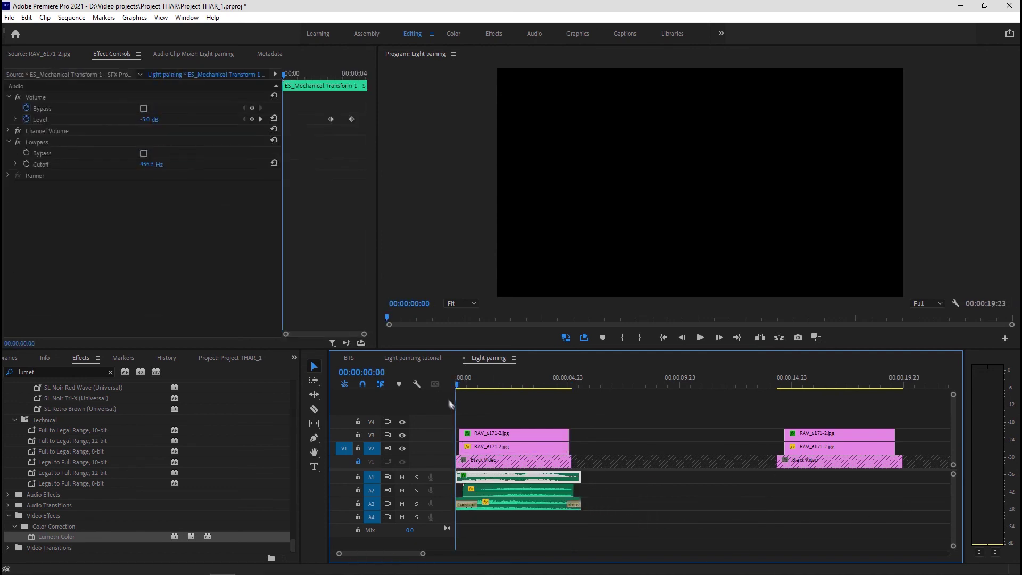
pyautogui.press('space')
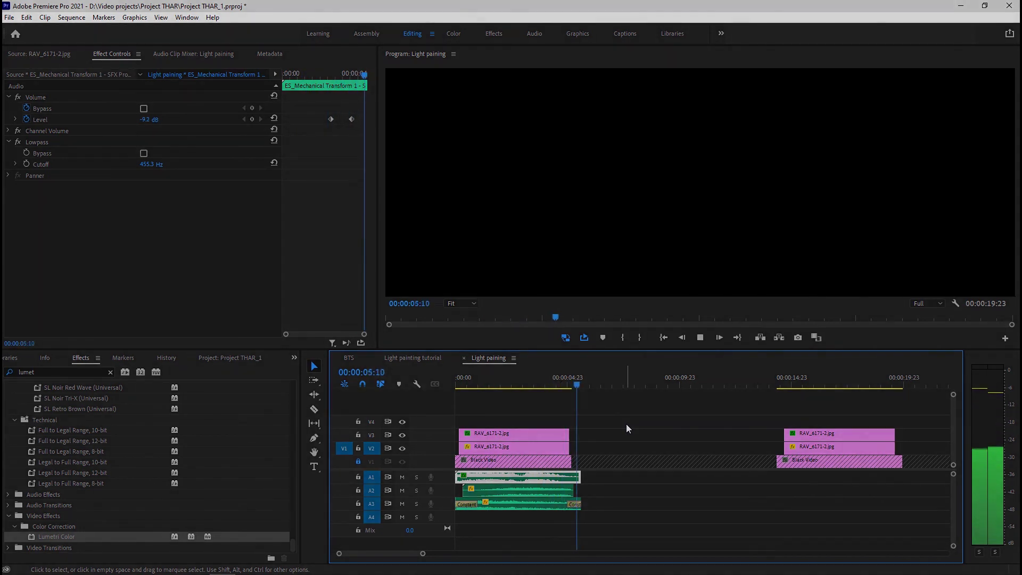
pyautogui.press('space')
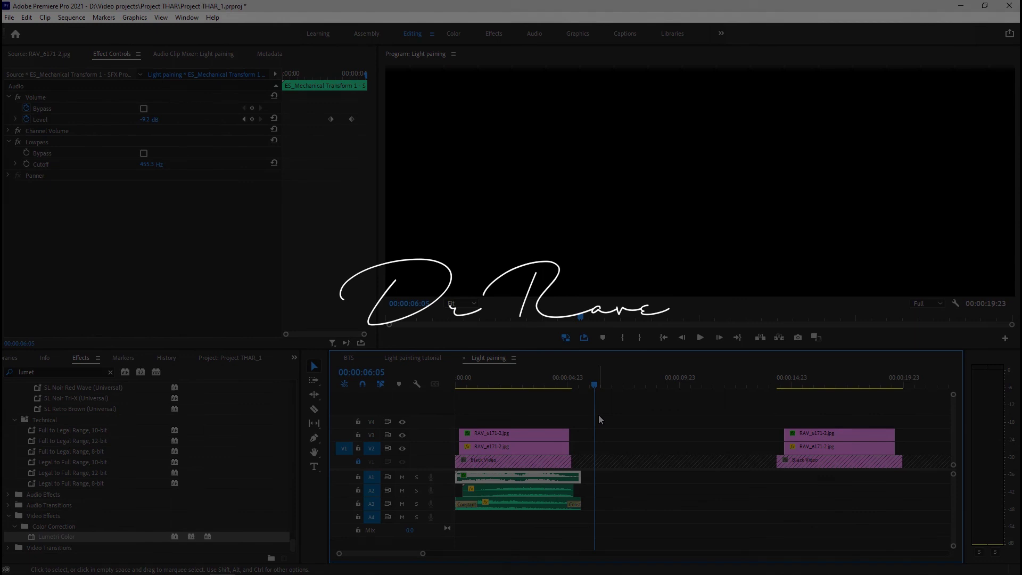